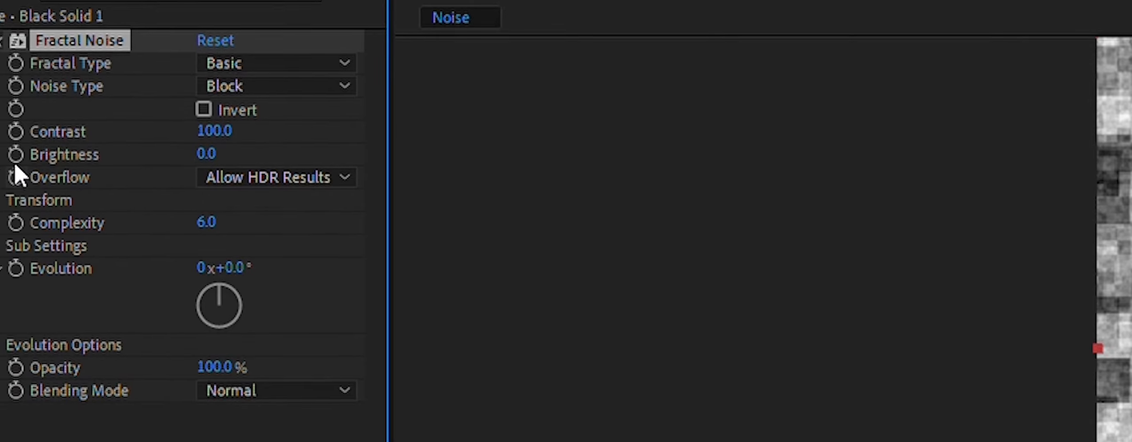
Turn off uniform scaling in the Fractal Noise transform settings and set the scale width to 1768.
{"action": "left_click", "coordinate": [3, 249]}
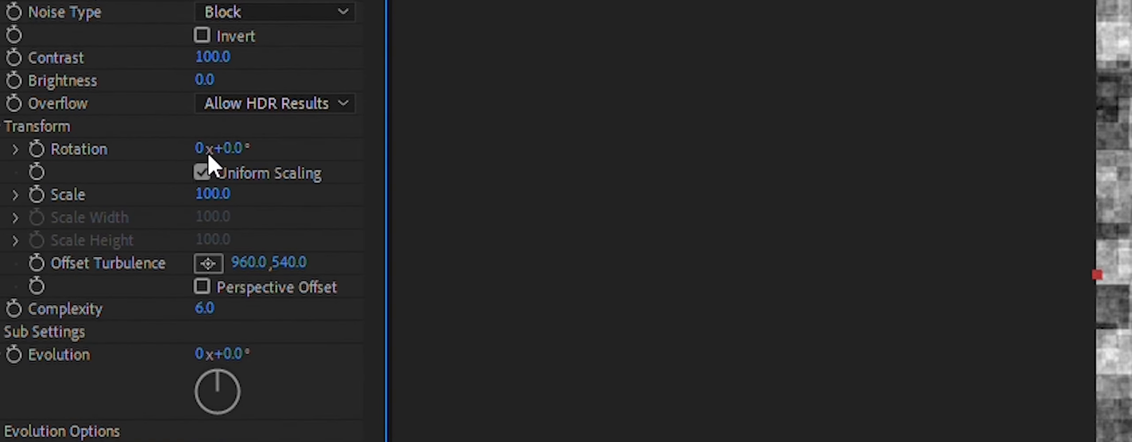
{"action": "left_click_drag", "start_coordinate": [93, 255], "coordinate": [374, 235]}
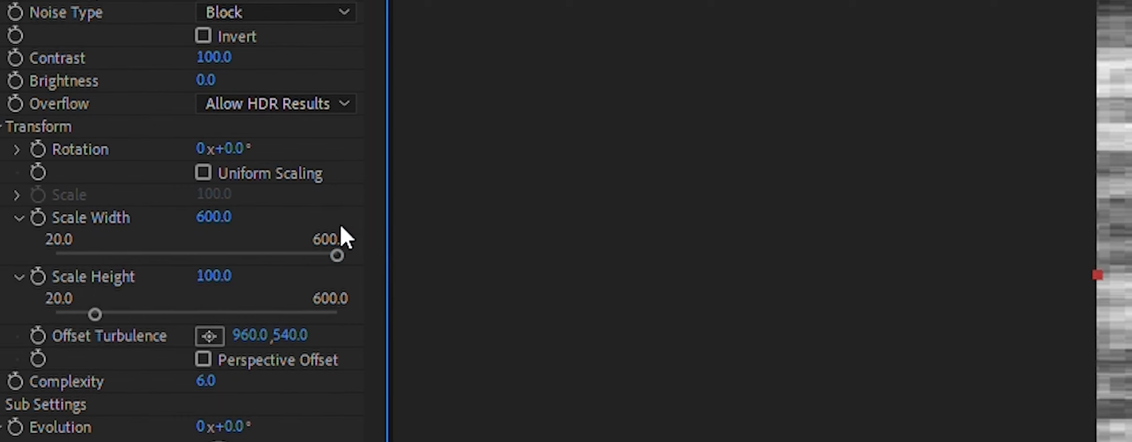
{"action": "left_click_drag", "start_coordinate": [221, 215], "coordinate": [876, 180]}
{"action": "left_click_drag", "start_coordinate": [252, 205], "coordinate": [1131, 180]}
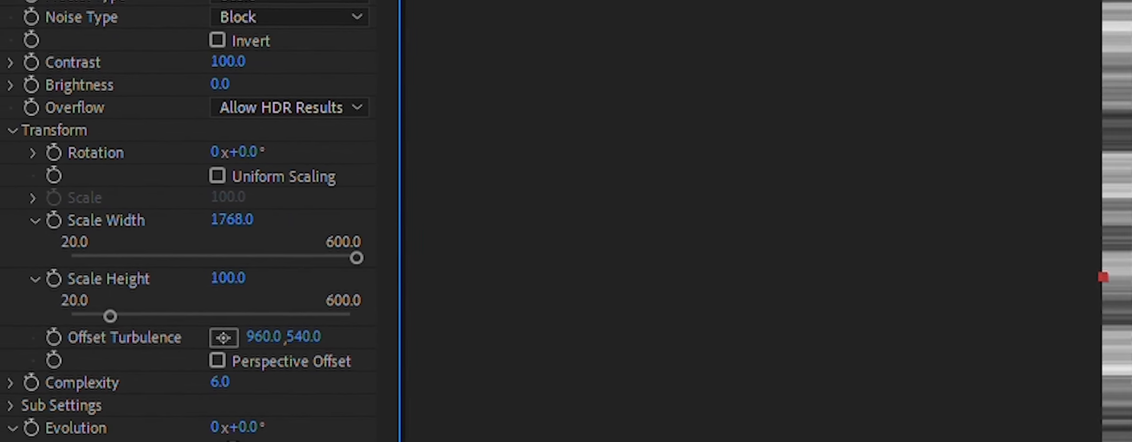
Set the Fractal Noise scale height to 33 to thin the blocks into horizontal streaks.
{"action": "left_click_drag", "start_coordinate": [230, 277], "coordinate": [66, 264]}
{"action": "left_click", "coordinate": [233, 279]}
{"action": "type", "text": "33"}
{"action": "key", "text": "Return"}
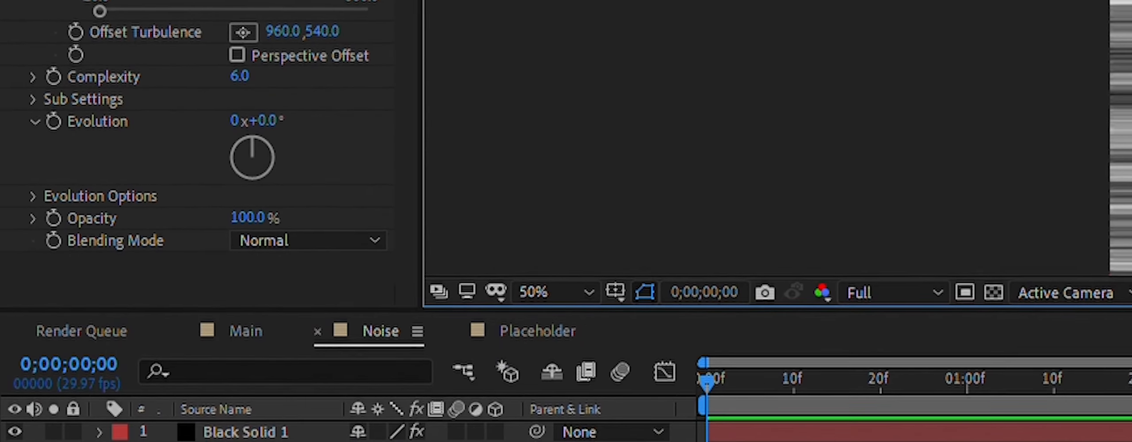
Animate the Fractal Noise evolution with the expression time*1000 and collapse the solid's properties.
{"action": "left_click", "coordinate": [55, 91], "text": "alt"}
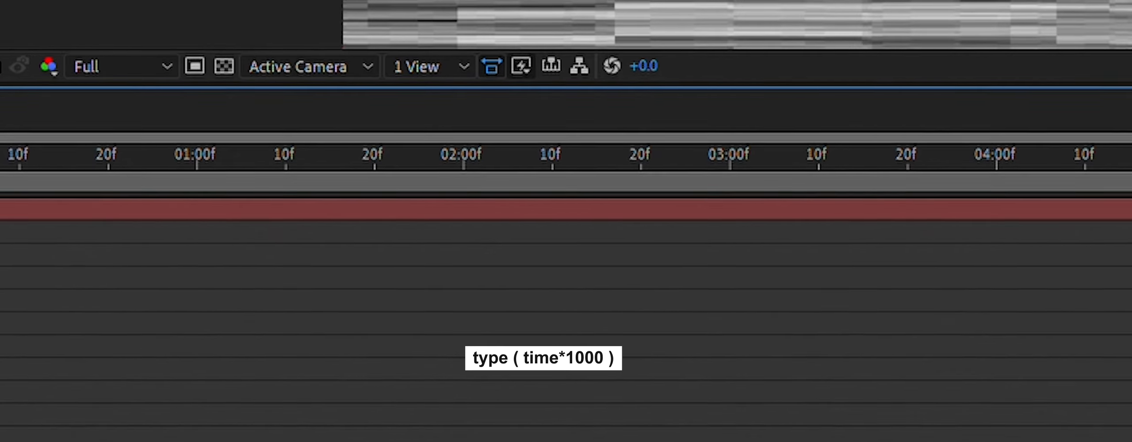
{"action": "type", "text": "time*100"}
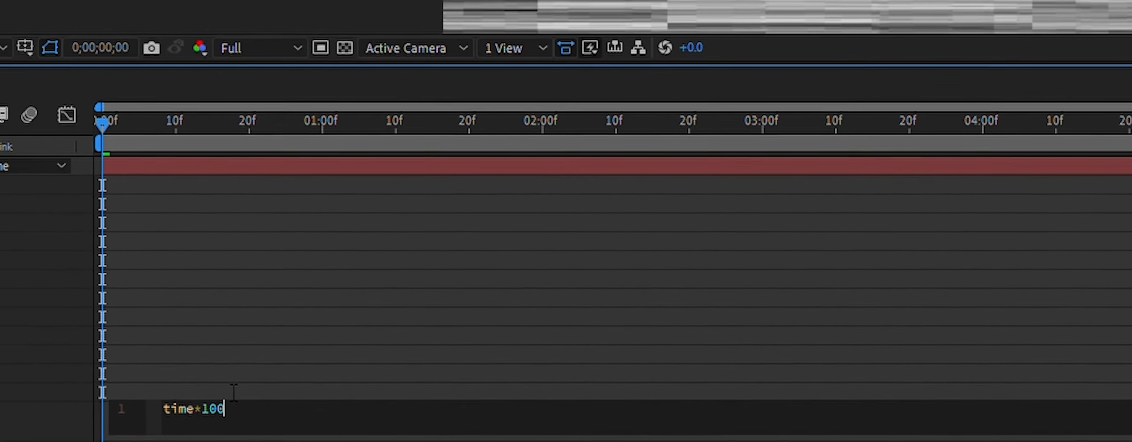
{"action": "type", "text": "0"}
{"action": "left_click", "coordinate": [159, 345]}
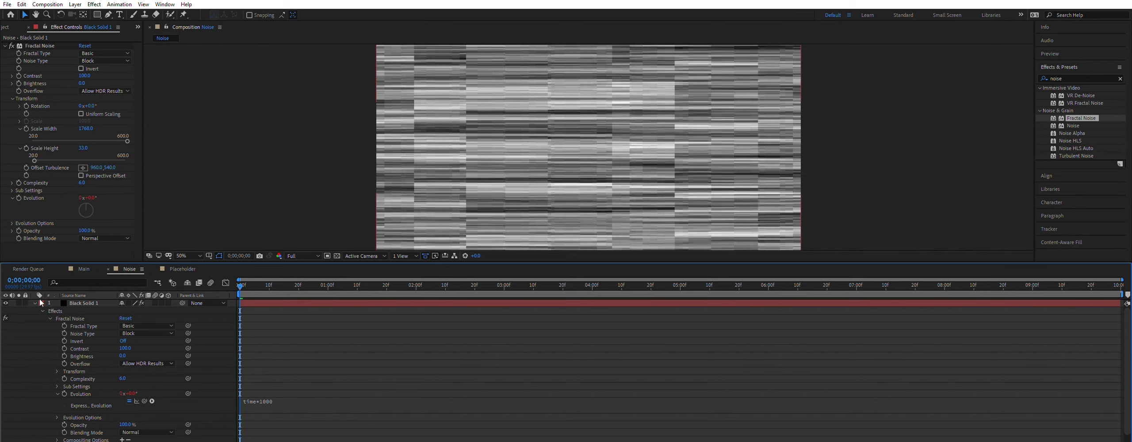
{"action": "left_click", "coordinate": [35, 303]}
Preview the animated noise from the start of the Noise composition.
{"action": "key", "text": "space"}
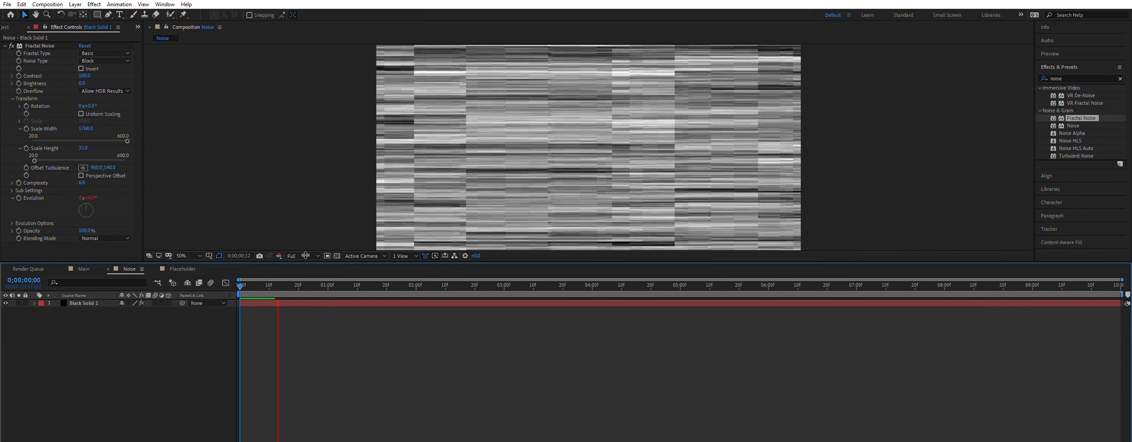
{"action": "key", "text": "space"}
{"action": "left_click_drag", "start_coordinate": [275, 286], "coordinate": [157, 280]}
{"action": "key", "text": "space"}
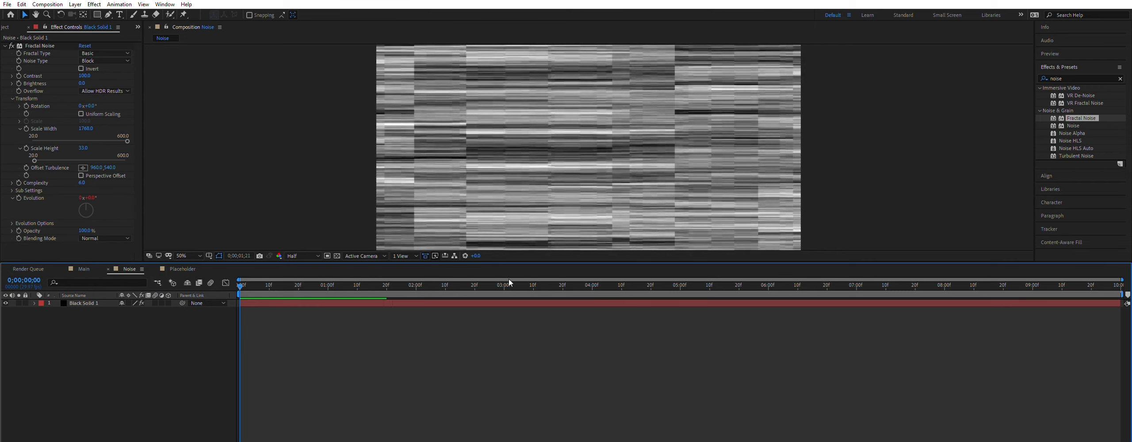
{"action": "key", "text": "space"}
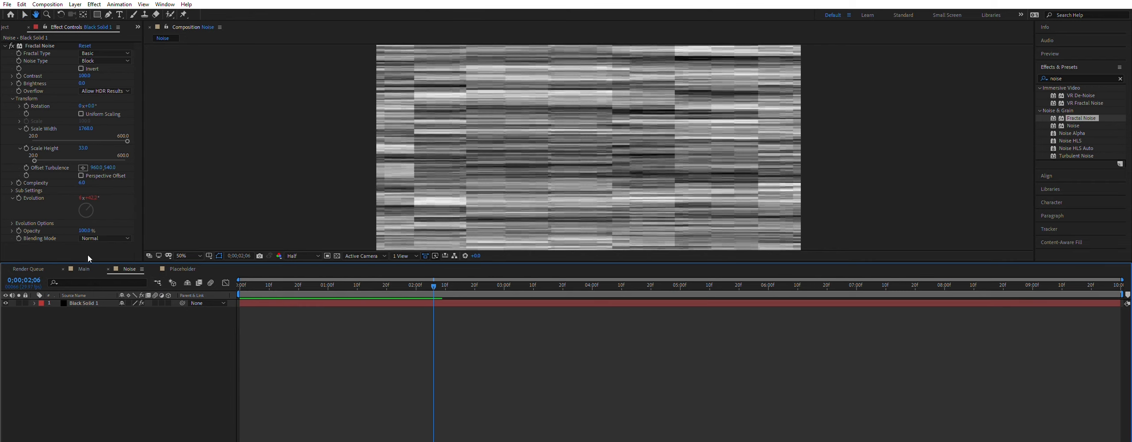
Switch to the Main composition, closing the Render Queue, and add a new black solid layer.
{"action": "left_click", "coordinate": [85, 268]}
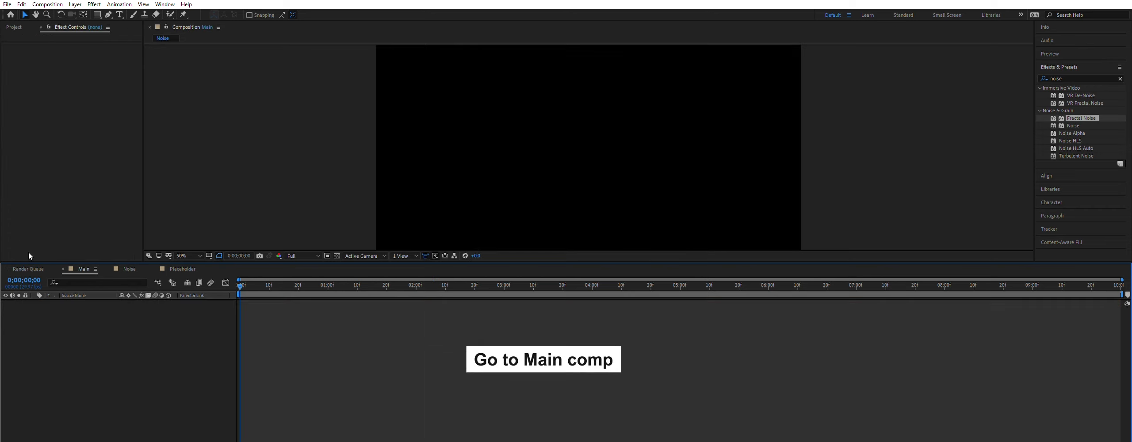
{"action": "left_click", "coordinate": [6, 268]}
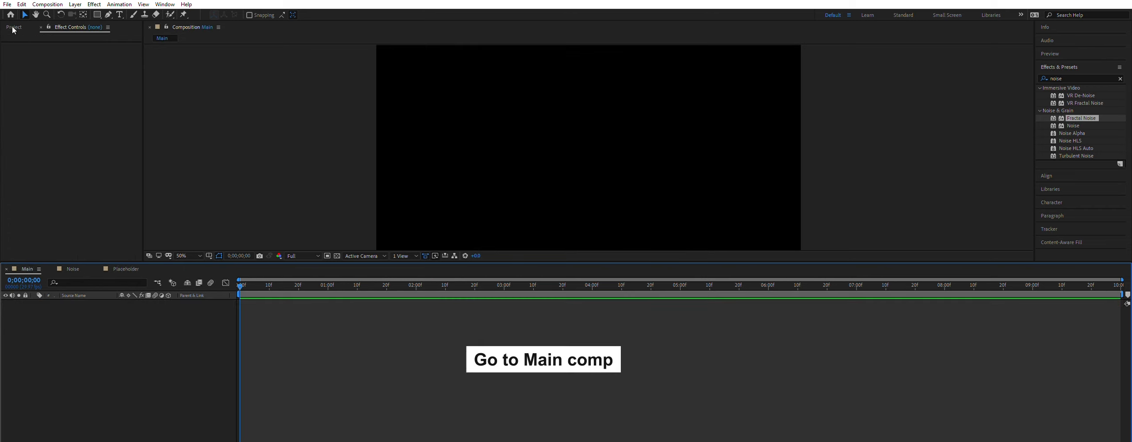
{"action": "left_click", "coordinate": [13, 27]}
{"action": "left_click", "coordinate": [107, 356]}
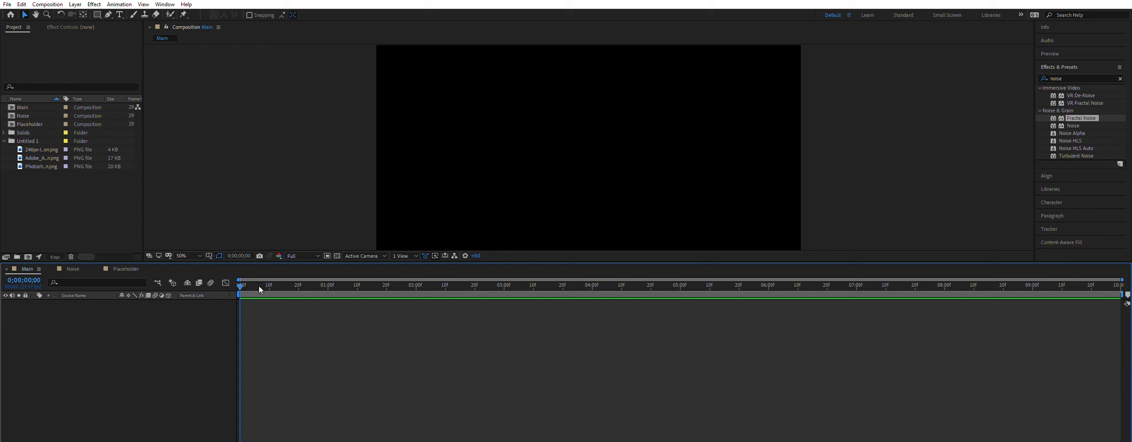
{"action": "key", "text": "ctrl+y"}
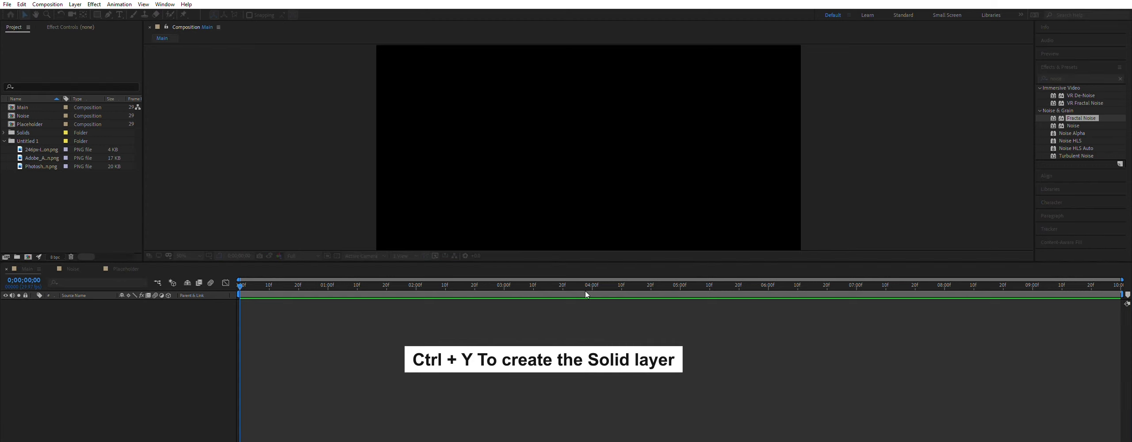
{"action": "key", "text": "Return"}
Search the effects for "ramp" and apply Gradient Ramp to the black solid in the Main composition.
{"action": "left_click", "coordinate": [1075, 78]}
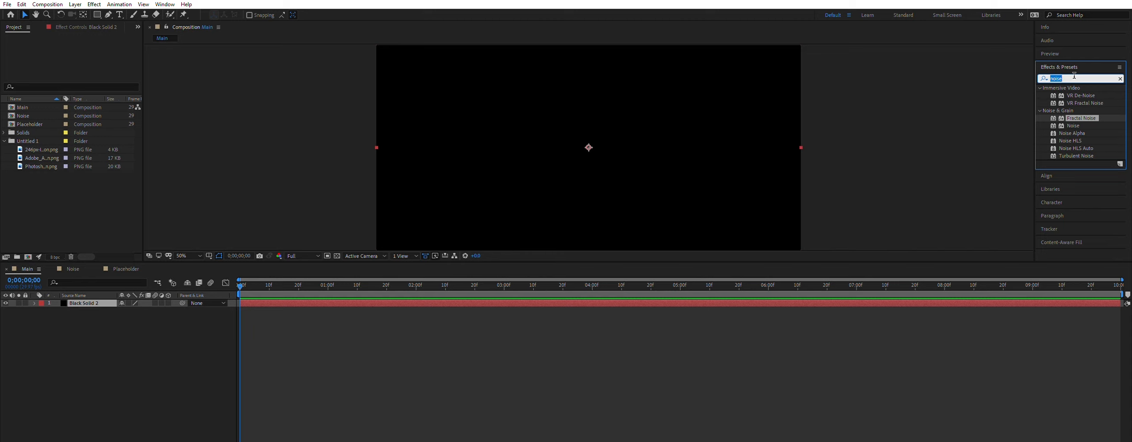
{"action": "type", "text": "ram"}
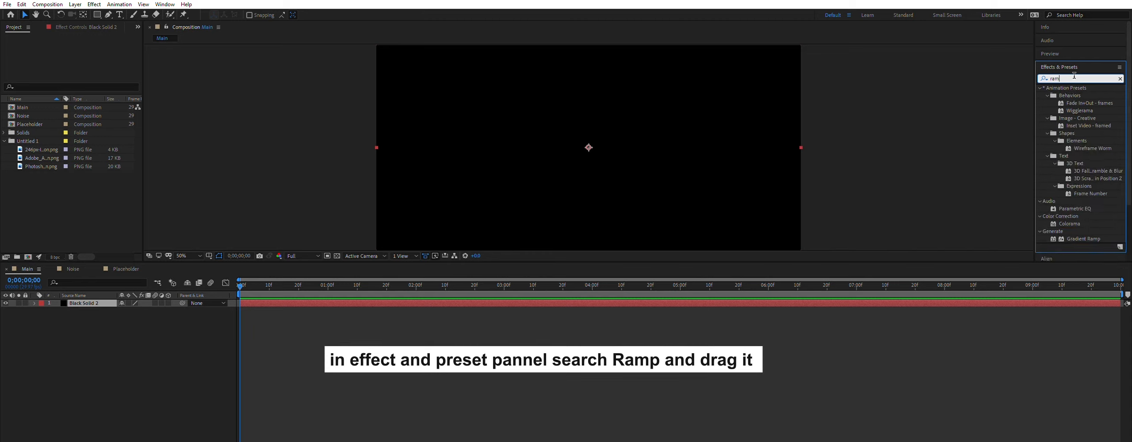
{"action": "type", "text": "p"}
{"action": "left_click", "coordinate": [1078, 93]}
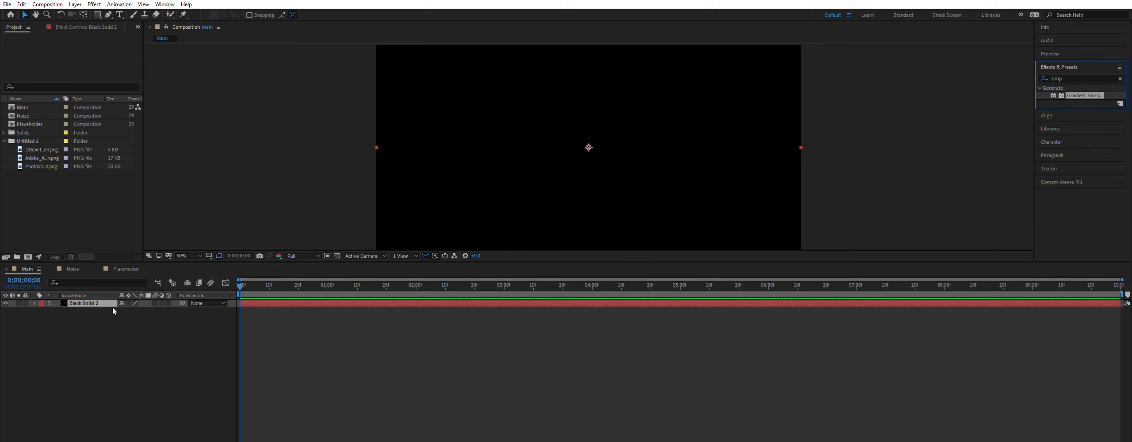
{"action": "left_click", "coordinate": [65, 27]}
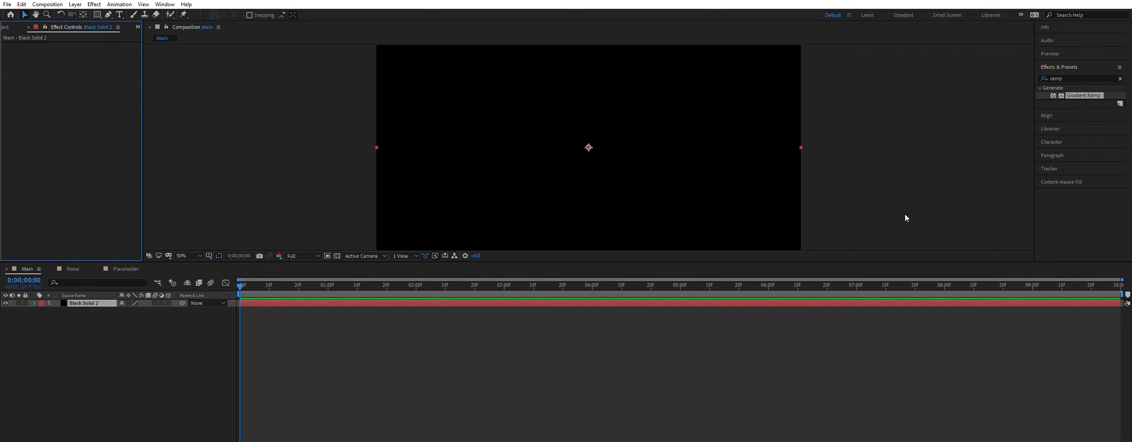
{"action": "left_click_drag", "start_coordinate": [1083, 99], "coordinate": [560, 157]}
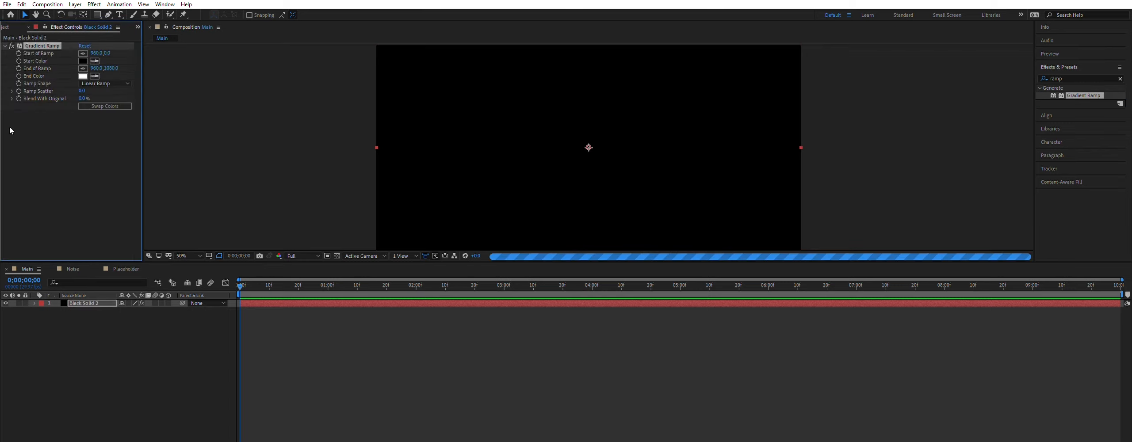
Set the Gradient Ramp colors to fade from black at the top to a very dark navy blue at the bottom.
{"action": "left_click", "coordinate": [83, 76]}
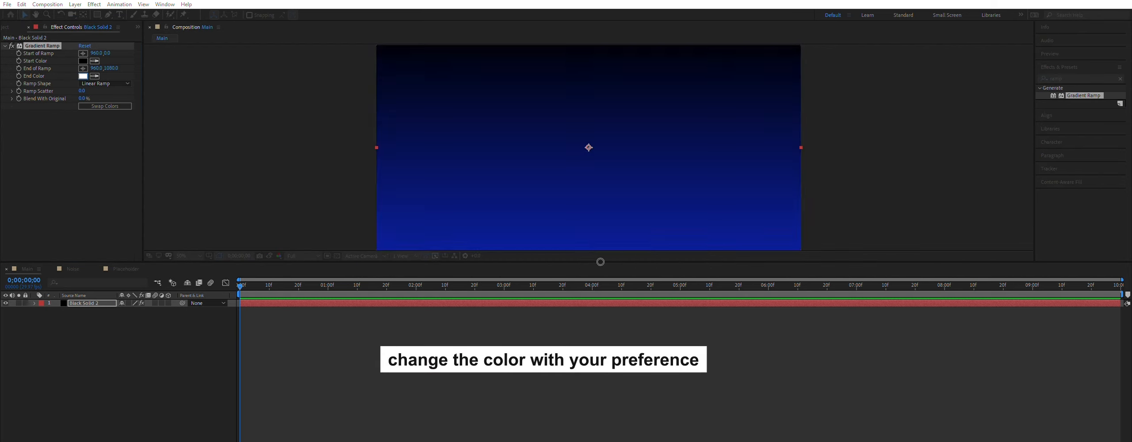
{"action": "left_click", "coordinate": [642, 172]}
{"action": "left_click", "coordinate": [83, 61]}
{"action": "left_click_drag", "start_coordinate": [526, 252], "coordinate": [609, 263]}
{"action": "left_click", "coordinate": [584, 218]}
{"action": "left_click_drag", "start_coordinate": [590, 233], "coordinate": [592, 199]}
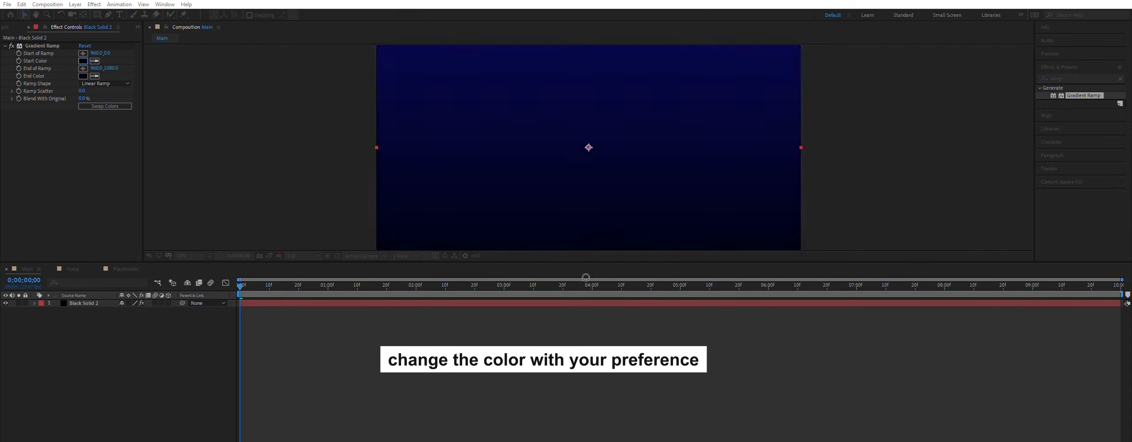
{"action": "left_click_drag", "start_coordinate": [586, 278], "coordinate": [584, 285]}
{"action": "key", "text": "Return"}
{"action": "left_click_drag", "start_coordinate": [589, 139], "coordinate": [641, 104]}
{"action": "key", "text": "ctrl+z"}
{"action": "left_click", "coordinate": [541, 360]}
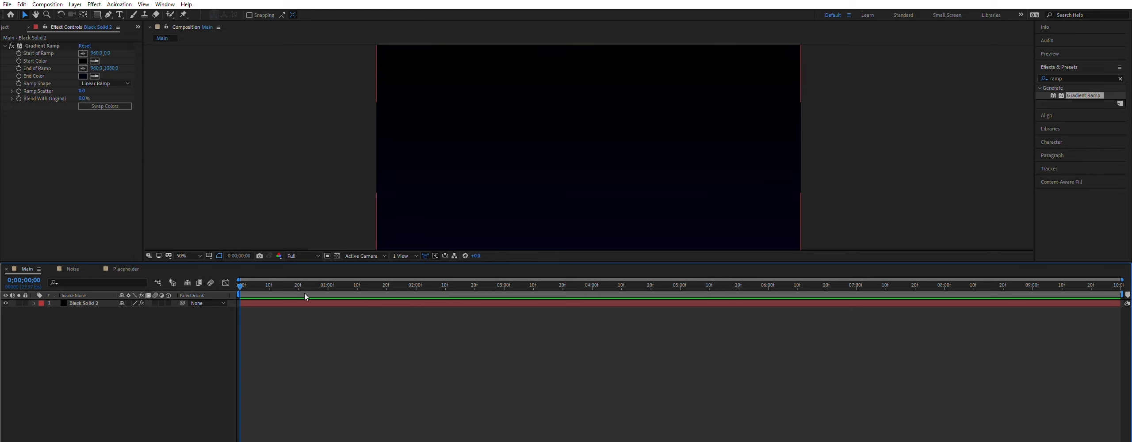
{"action": "left_click_drag", "start_coordinate": [300, 282], "coordinate": [239, 282]}
Add the Noise and Placeholder compositions to the Main composition above the black solid.
{"action": "left_click", "coordinate": [6, 26]}
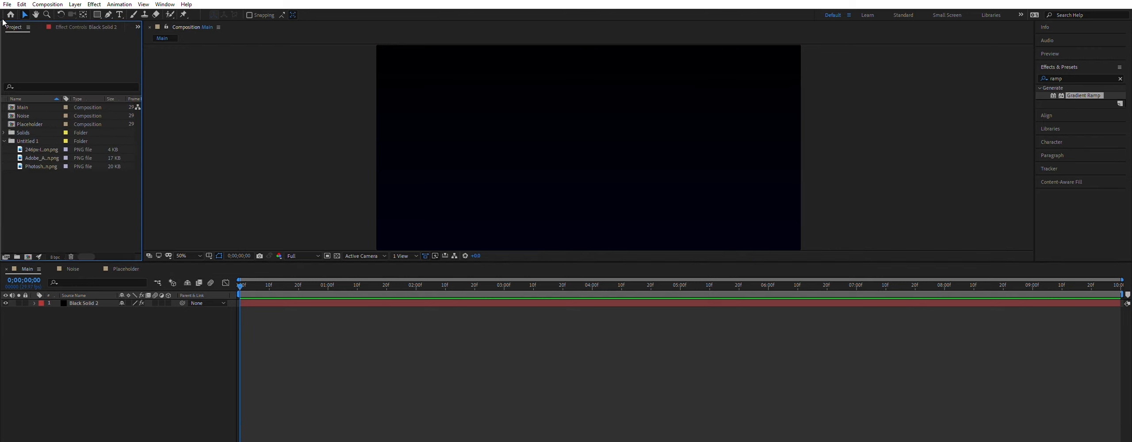
{"action": "left_click", "coordinate": [4, 140]}
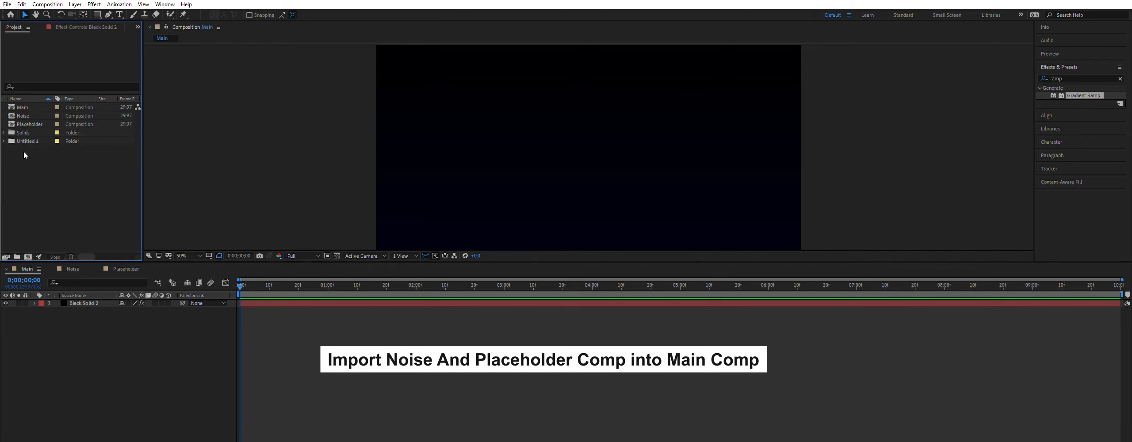
{"action": "left_click", "coordinate": [24, 123]}
{"action": "left_click", "coordinate": [25, 113], "text": "ctrl"}
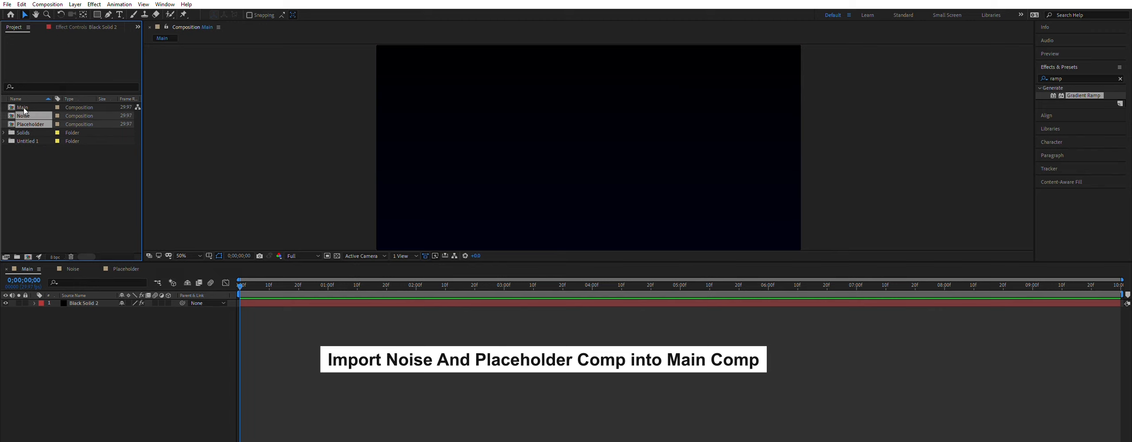
{"action": "left_click_drag", "start_coordinate": [114, 250], "coordinate": [282, 302]}
{"action": "left_click_drag", "start_coordinate": [168, 296], "coordinate": [168, 297]}
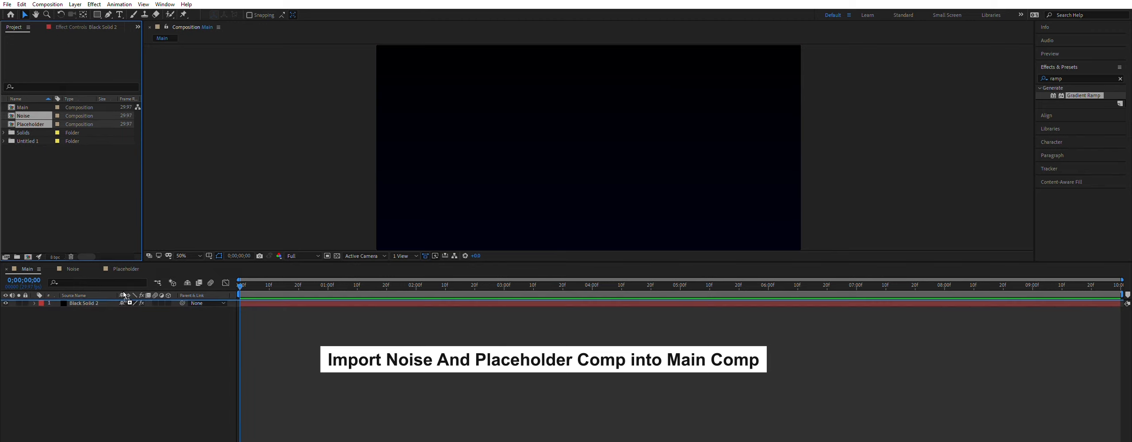
{"action": "left_click", "coordinate": [157, 344]}
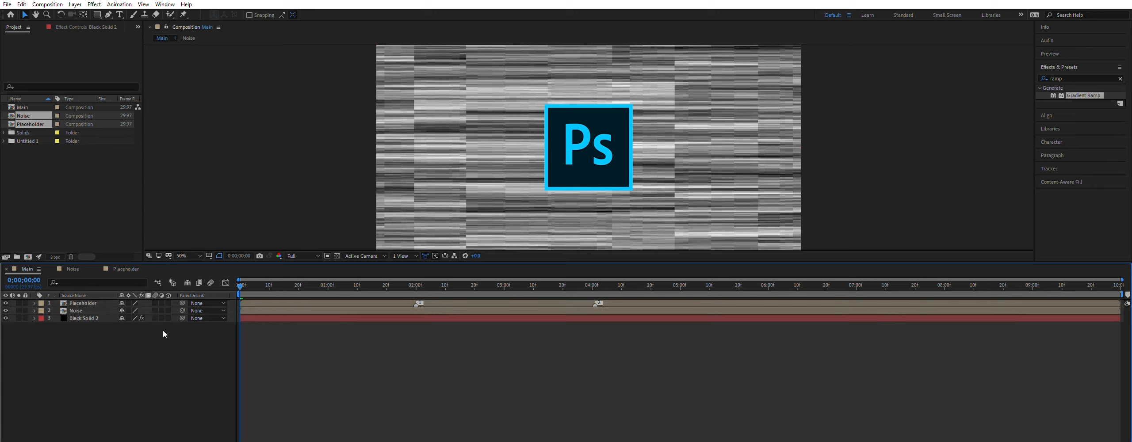
Reorder the layers so Noise sits above Placeholder, and hide the Noise layer.
{"action": "left_click", "coordinate": [101, 302]}
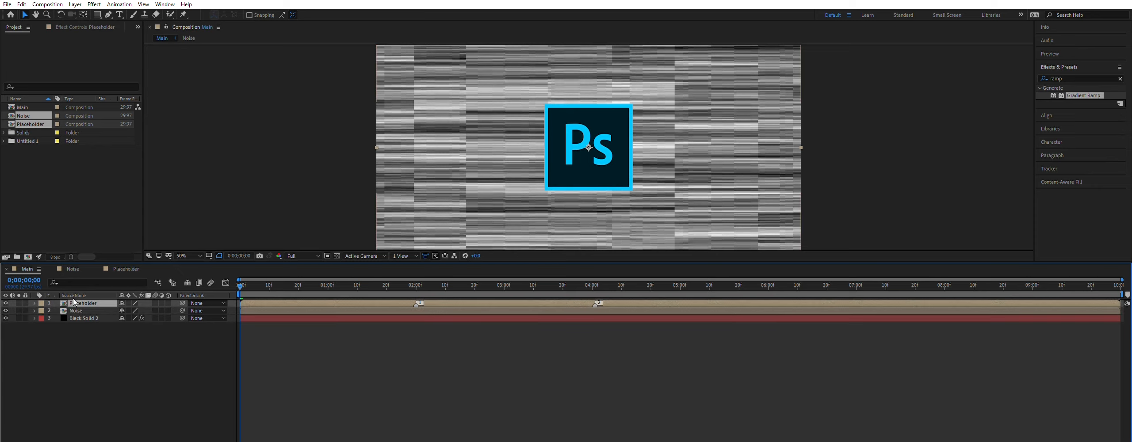
{"action": "left_click_drag", "start_coordinate": [81, 304], "coordinate": [80, 316]}
{"action": "left_click", "coordinate": [109, 338]}
{"action": "left_click", "coordinate": [70, 303]}
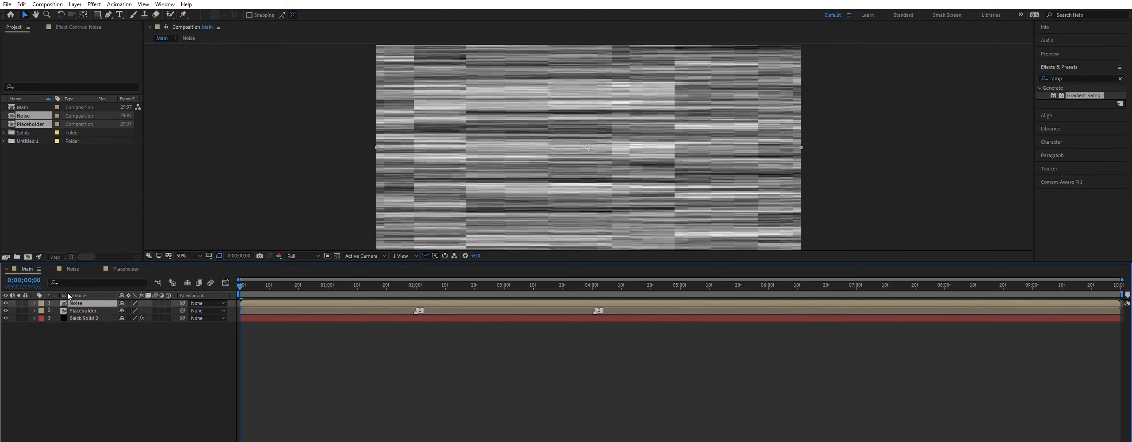
{"action": "left_click", "coordinate": [6, 303]}
Apply the Displacement Map effect to the Placeholder layer and use the Noise layer as its displacement map.
{"action": "left_click", "coordinate": [90, 311]}
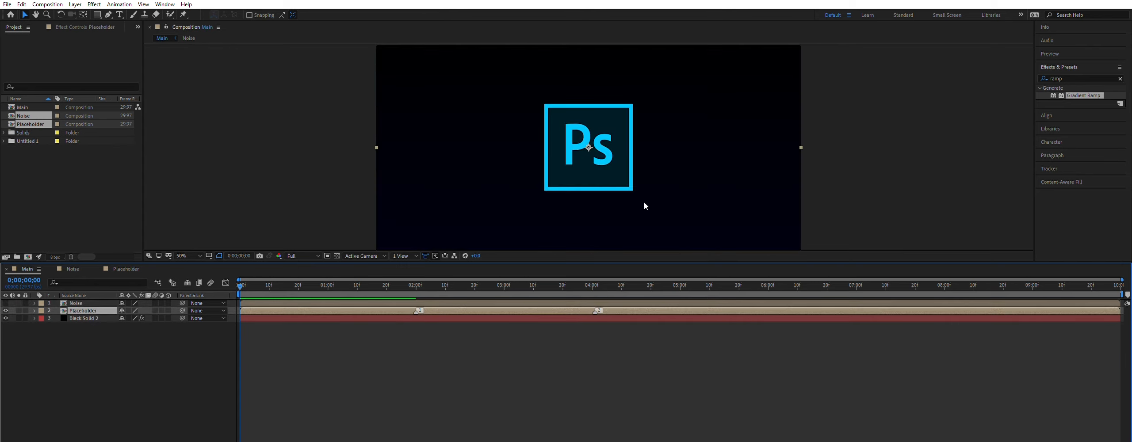
{"action": "left_click", "coordinate": [1082, 78]}
{"action": "type", "text": "d"}
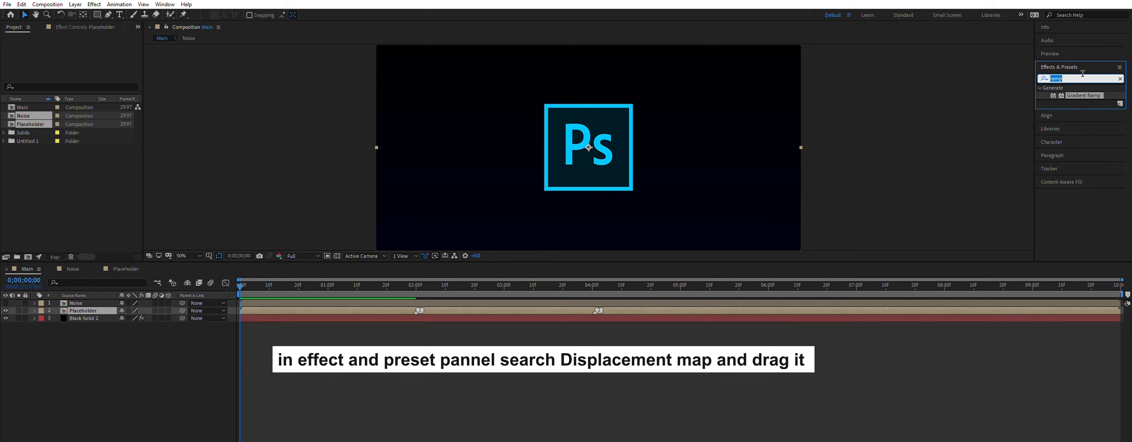
{"action": "type", "text": "isp"}
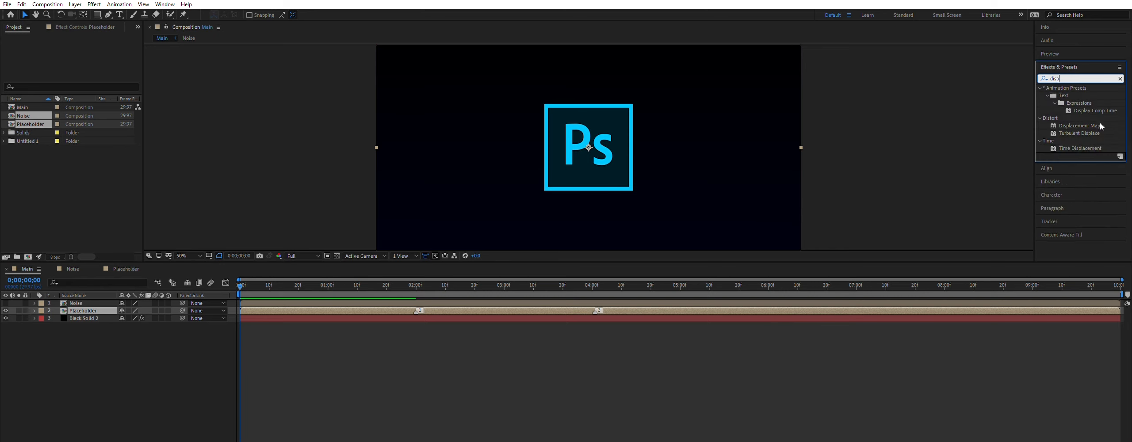
{"action": "left_click_drag", "start_coordinate": [1074, 125], "coordinate": [589, 152]}
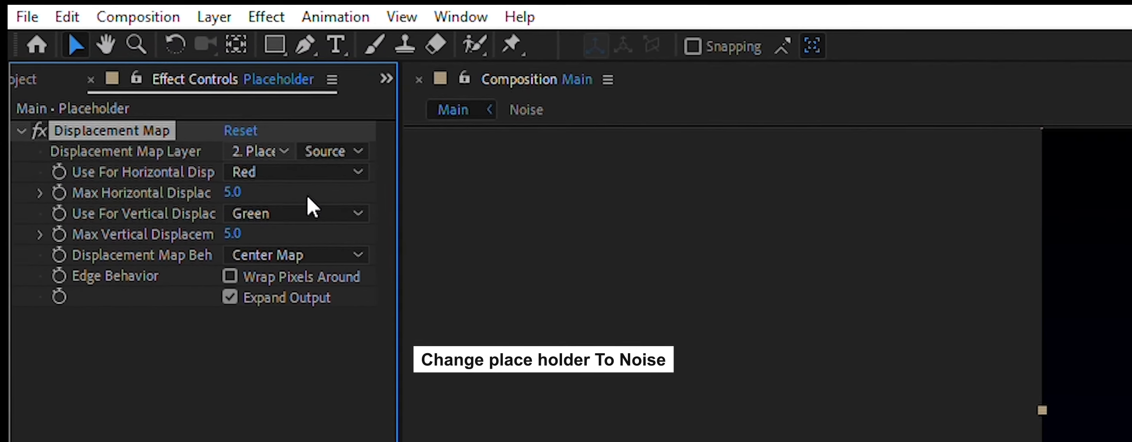
{"action": "left_click", "coordinate": [294, 197]}
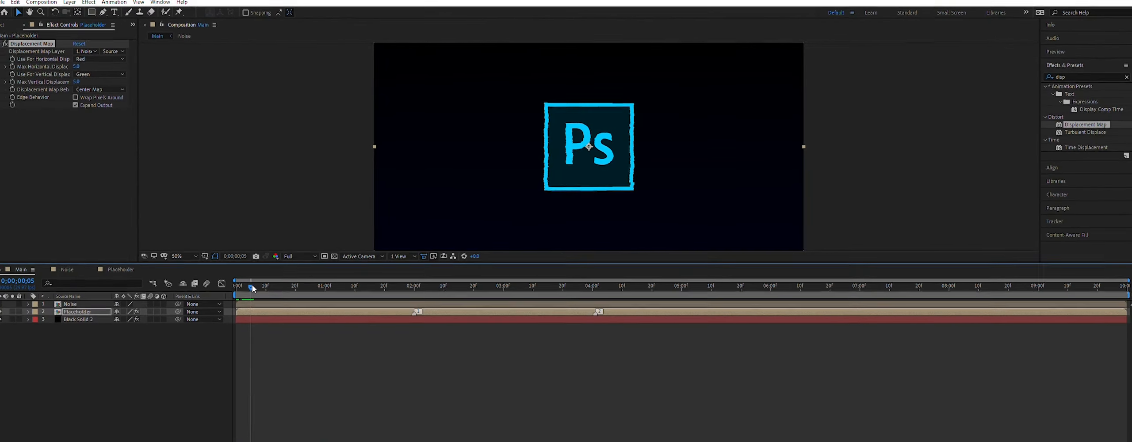
{"action": "left_click_drag", "start_coordinate": [232, 290], "coordinate": [203, 292]}
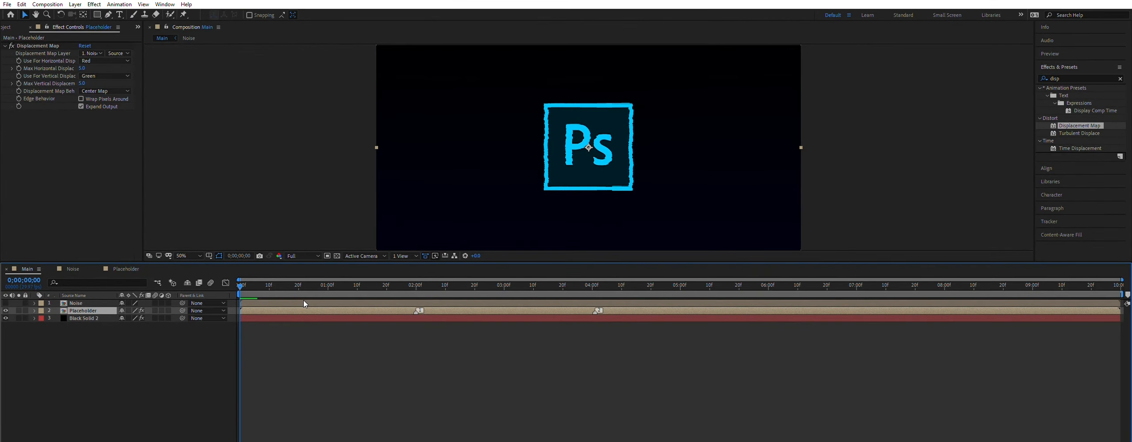
Start keyframing the Placeholder layer's Max Horizontal Displacement at the first frame with its value of 5.
{"action": "left_click", "coordinate": [295, 330]}
{"action": "left_click", "coordinate": [282, 310]}
{"action": "key", "text": "Return"}
{"action": "left_click", "coordinate": [18, 69]}
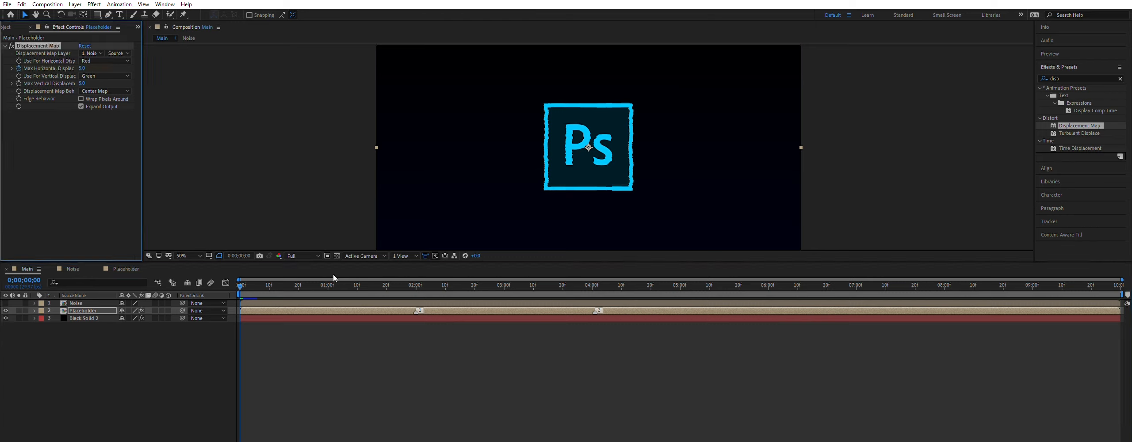
{"action": "left_click", "coordinate": [355, 336]}
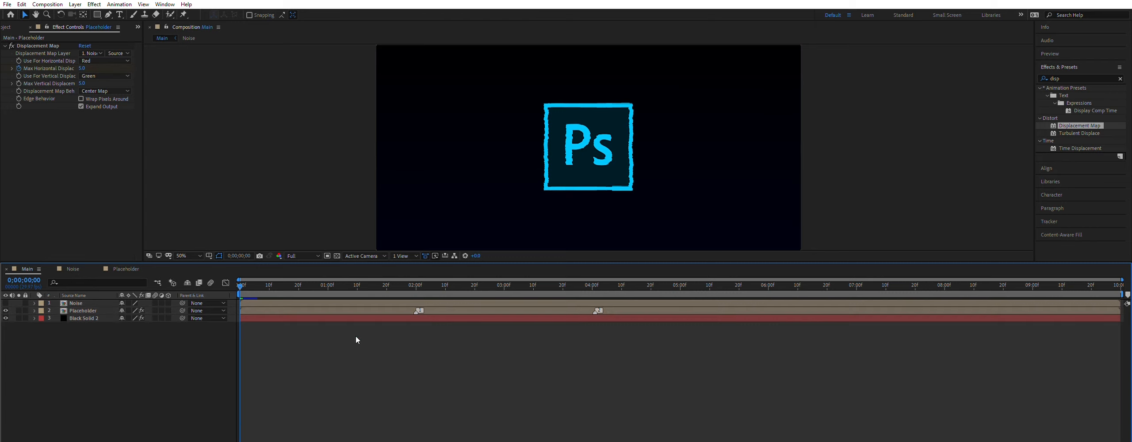
Add a Max Horizontal Displacement keyframe of 48 at frame 10 and reveal the Placeholder layer's keyframes.
{"action": "left_click", "coordinate": [244, 282]}
{"action": "scroll", "coordinate": [359, 360], "scroll_direction": "up", "scroll_amount": 4}
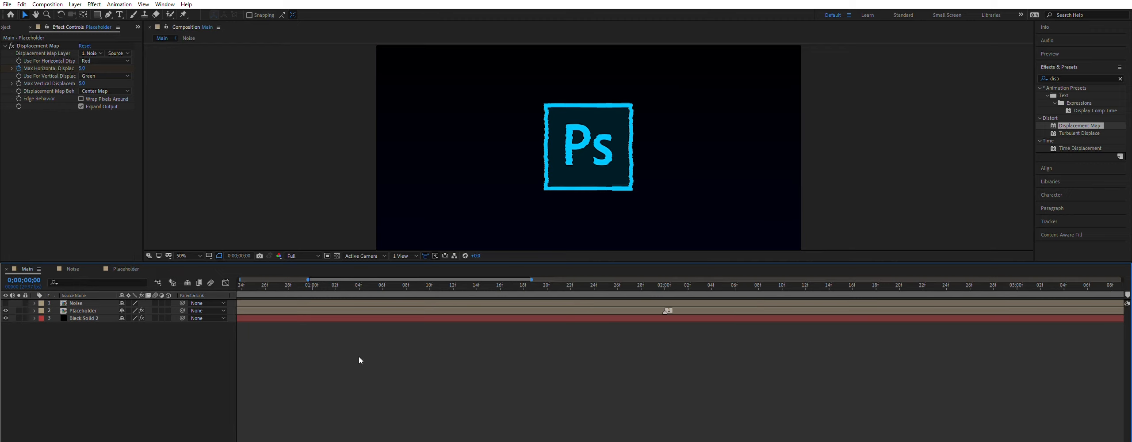
{"action": "scroll", "coordinate": [265, 440], "scroll_direction": "down", "scroll_amount": 2}
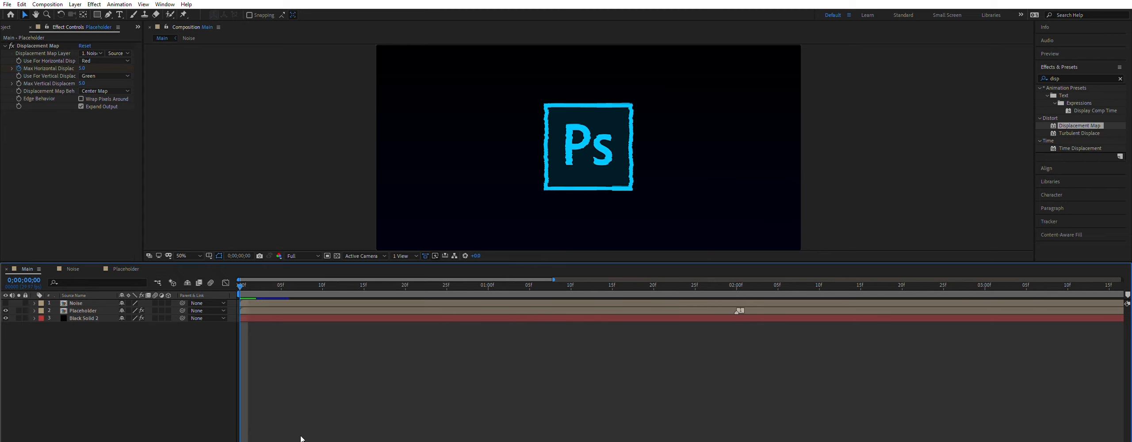
{"action": "left_click_drag", "start_coordinate": [245, 279], "coordinate": [403, 276]}
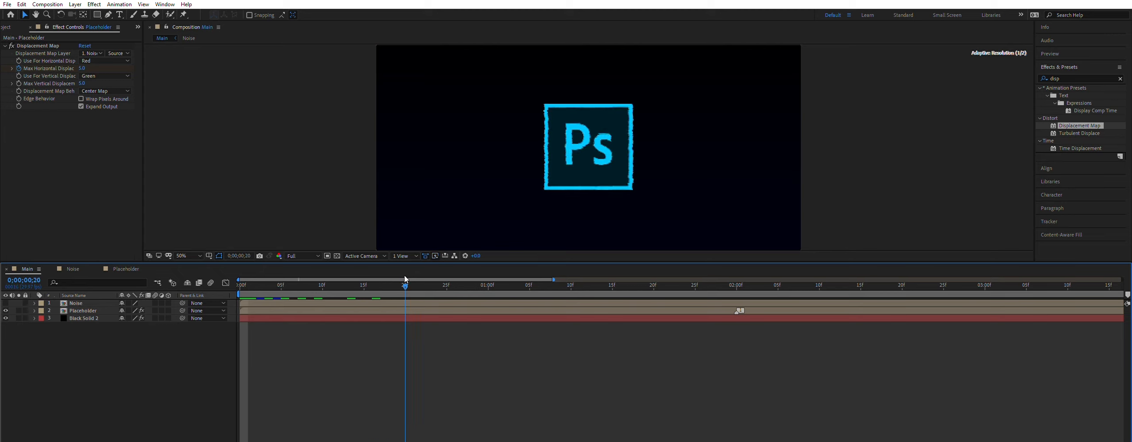
{"action": "left_click_drag", "start_coordinate": [399, 278], "coordinate": [322, 279]}
{"action": "left_click", "coordinate": [314, 282]}
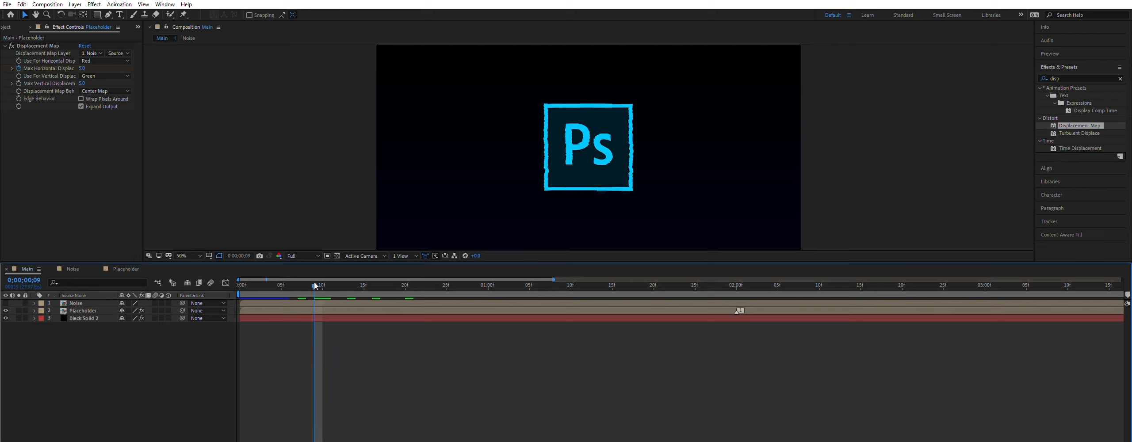
{"action": "left_click", "coordinate": [322, 280]}
{"action": "left_click_drag", "start_coordinate": [83, 68], "coordinate": [102, 61]}
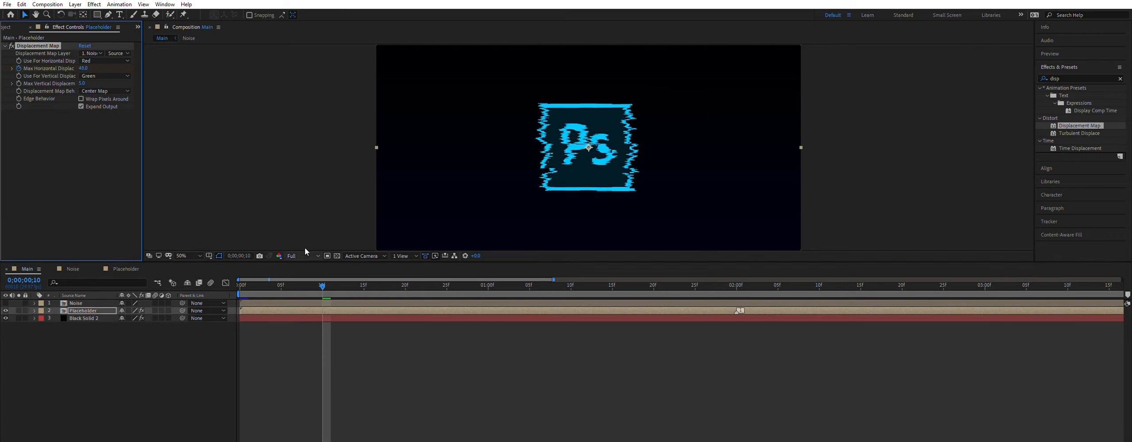
{"action": "key", "text": "u"}
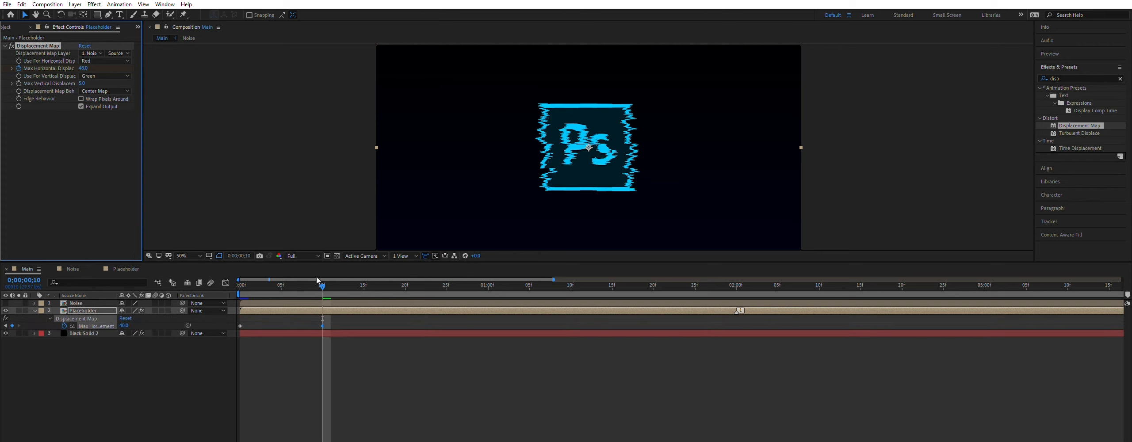
Add Max Horizontal Displacement keyframes of -134.1 at frame 3 and 72.9 at frame 5.
{"action": "left_click_drag", "start_coordinate": [316, 277], "coordinate": [265, 278]}
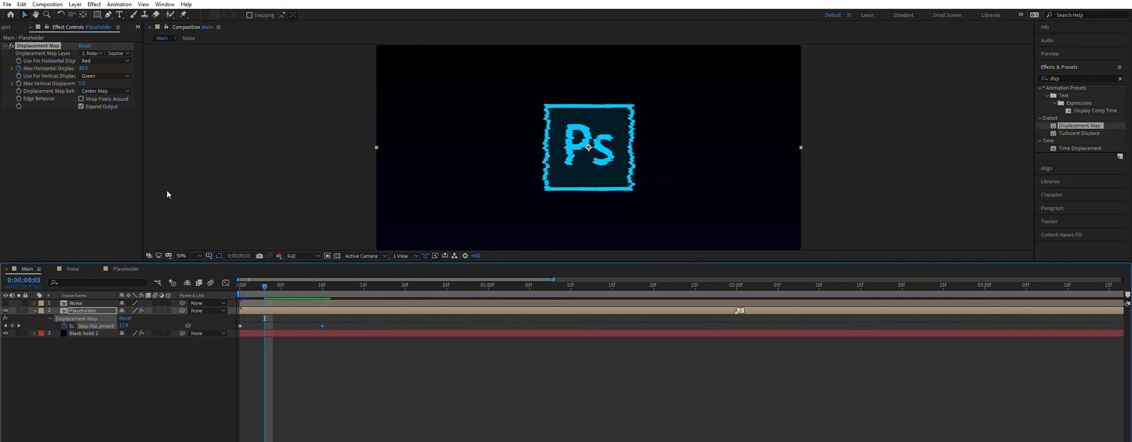
{"action": "left_click_drag", "start_coordinate": [89, 68], "coordinate": [17, 61]}
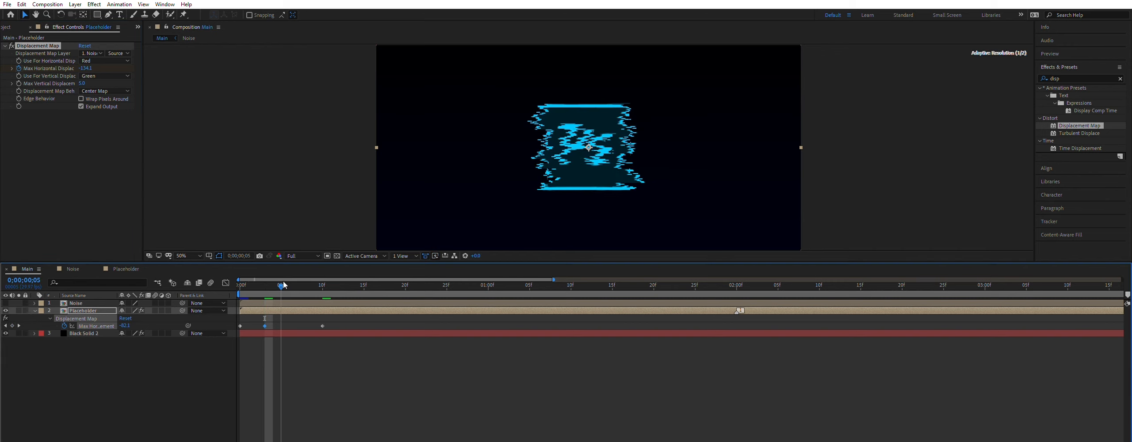
{"action": "key", "text": "Page_Down"}
{"action": "key", "text": "Page_Down"}
{"action": "left_click_drag", "start_coordinate": [84, 68], "coordinate": [126, 68]}
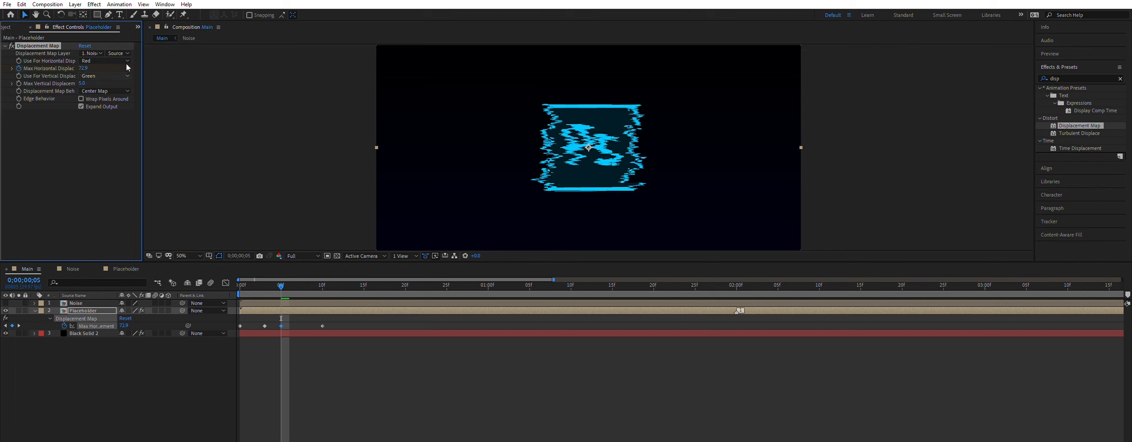
Add a Max Horizontal Displacement keyframe of about -139 at frame 7.
{"action": "left_click_drag", "start_coordinate": [277, 279], "coordinate": [289, 279]}
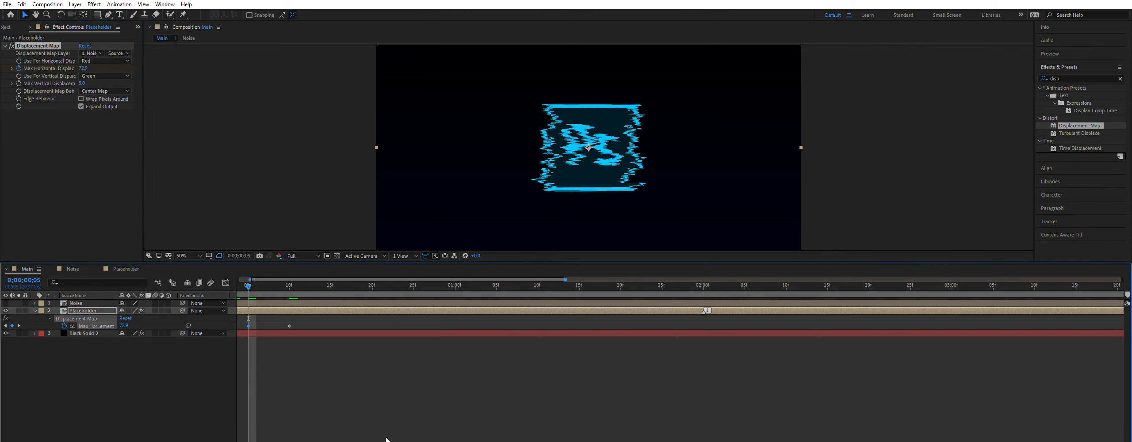
{"action": "scroll", "coordinate": [331, 439], "scroll_direction": "left", "scroll_amount": 1}
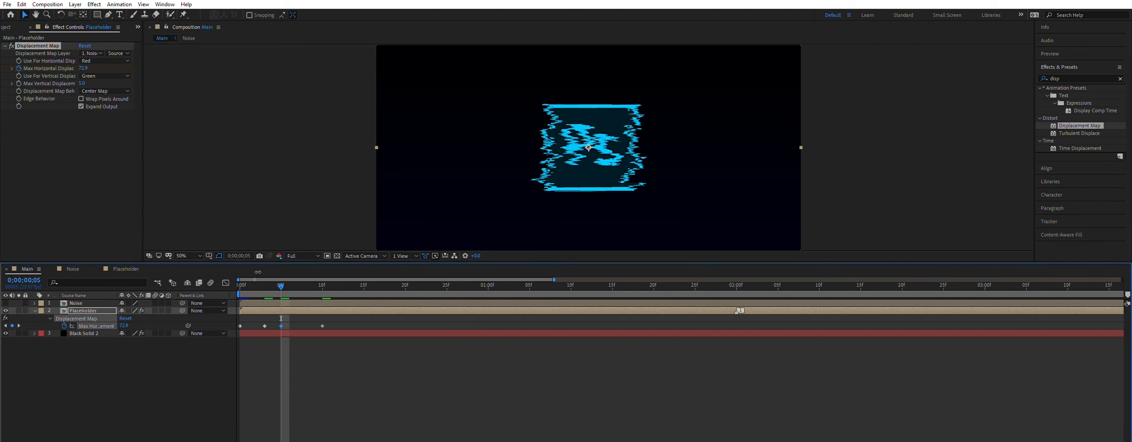
{"action": "key", "text": "Page_Up"}
{"action": "key", "text": "Page_Down"}
{"action": "key", "text": "Page_Down"}
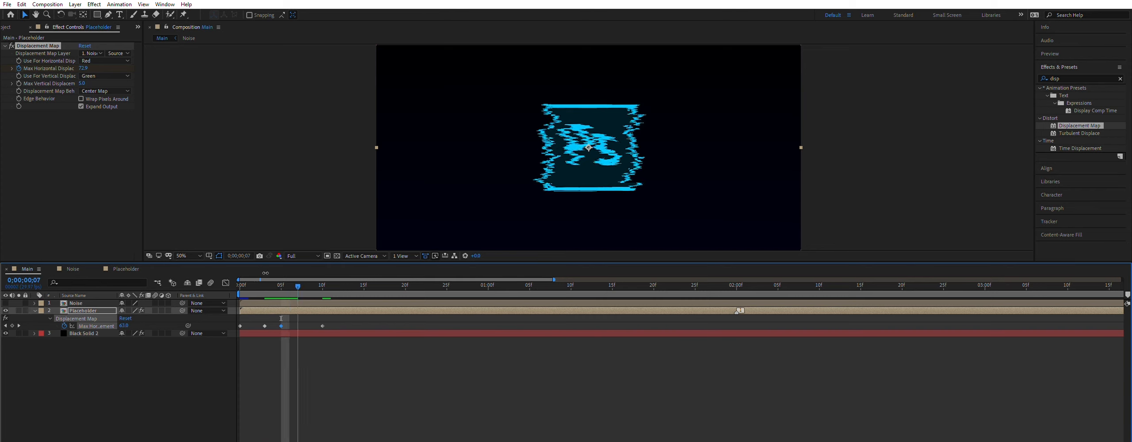
{"action": "key", "text": "Page_Down"}
{"action": "key", "text": "Page_Down"}
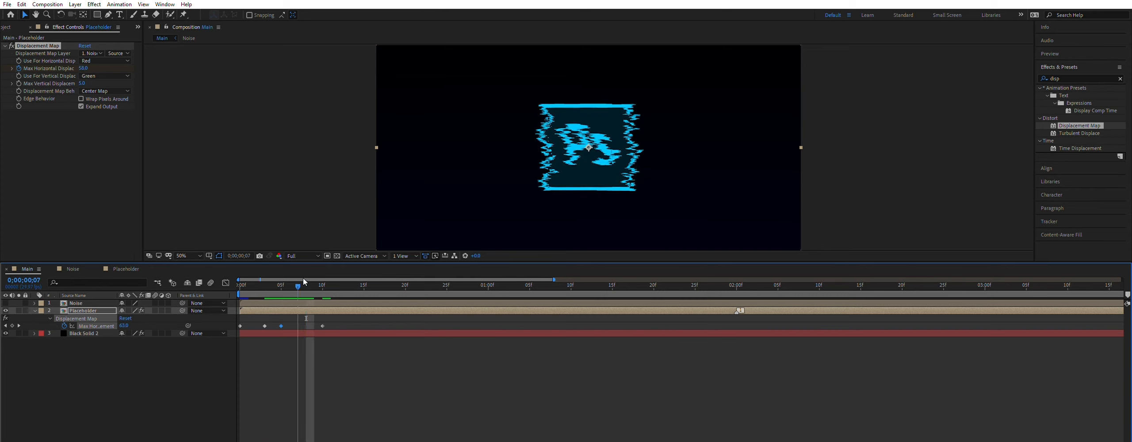
{"action": "mouse_move", "coordinate": [83, 68]}
{"action": "left_mouse_down"}
{"action": "mouse_move", "coordinate": [70, 62]}
{"action": "mouse_move", "coordinate": [141, 76]}
{"action": "mouse_move", "coordinate": [85, 61]}
{"action": "left_mouse_up"}
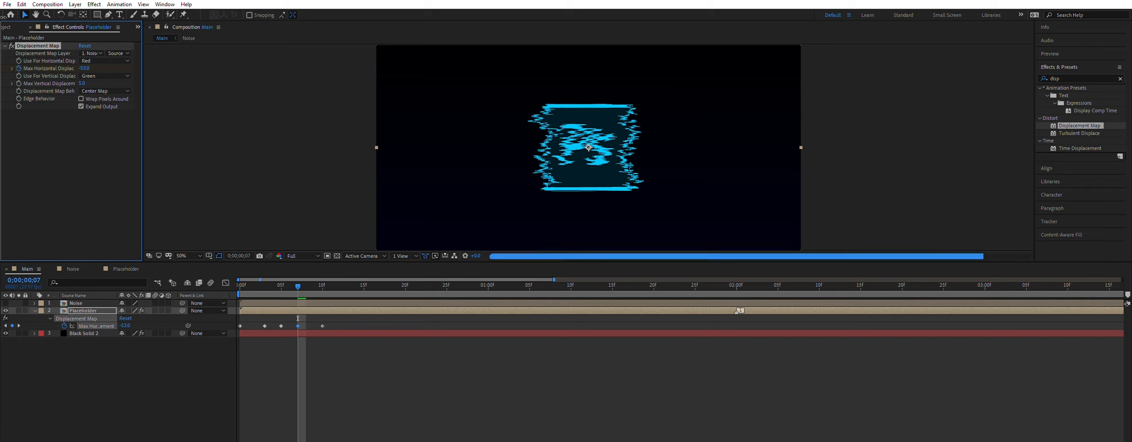
{"action": "mouse_move", "coordinate": [87, 62]}
{"action": "left_mouse_down"}
{"action": "mouse_move", "coordinate": [63, 58]}
{"action": "mouse_move", "coordinate": [111, 77]}
{"action": "mouse_move", "coordinate": [66, 60]}
{"action": "left_mouse_up"}
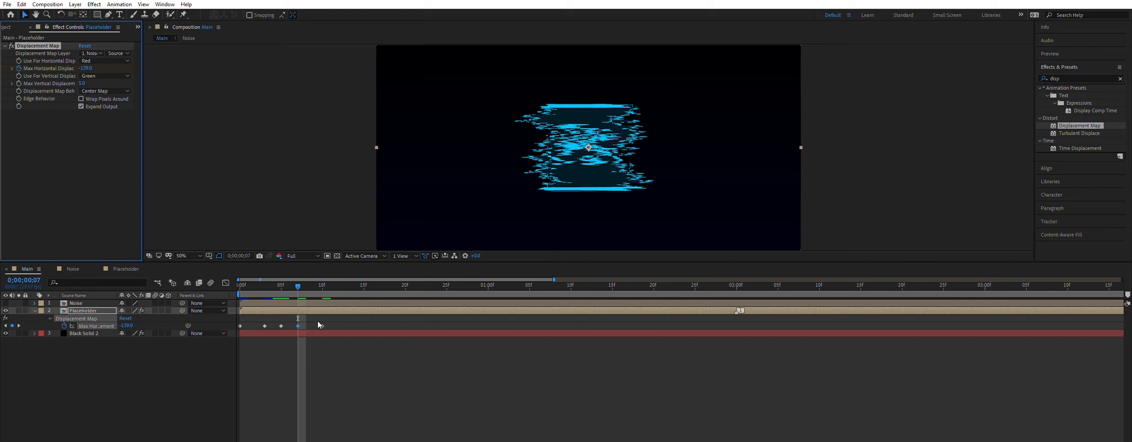
Set the Max Horizontal Displacement keyframe at frame 10 to 0.
{"action": "left_click", "coordinate": [308, 281]}
{"action": "left_click_drag", "start_coordinate": [316, 280], "coordinate": [321, 279]}
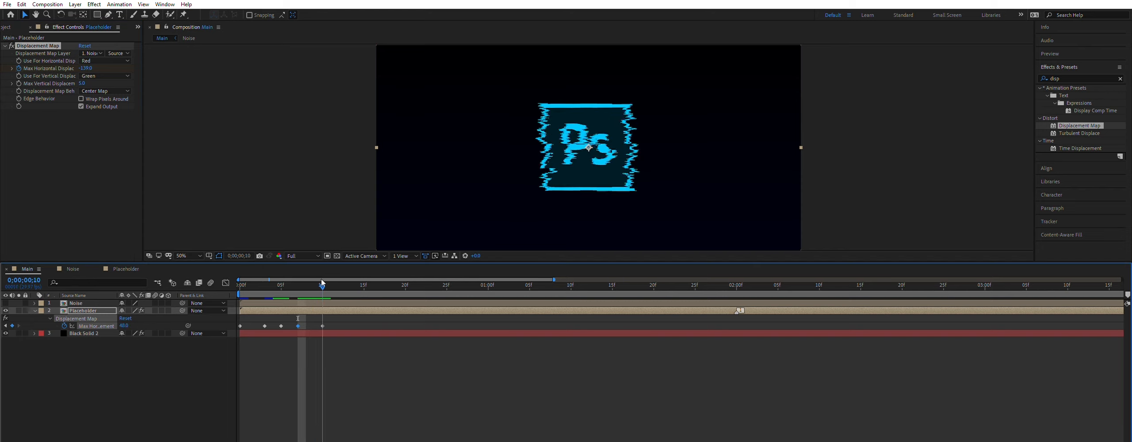
{"action": "left_click", "coordinate": [323, 326]}
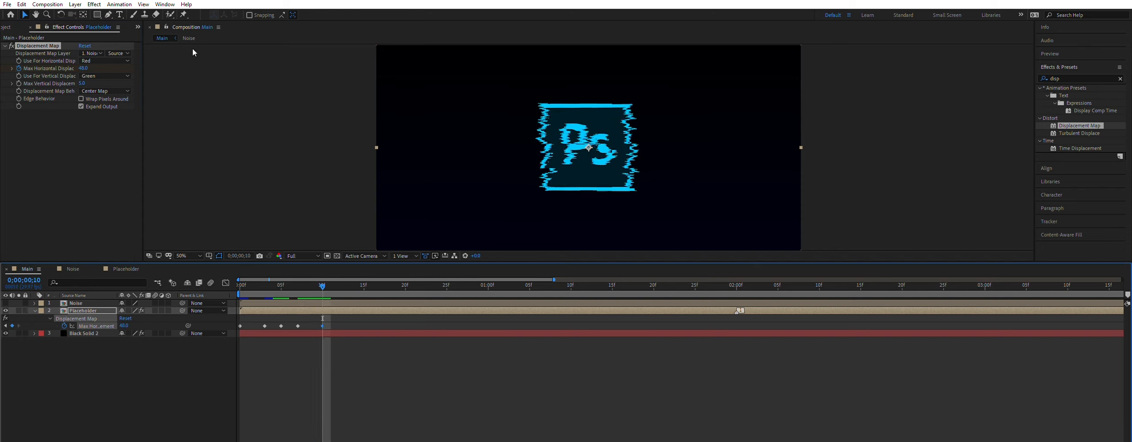
{"action": "left_click", "coordinate": [82, 68]}
{"action": "type", "text": "0"}
{"action": "key", "text": "Return"}
Apply Easy Ease to all five Max Horizontal Displacement keyframes.
{"action": "left_click_drag", "start_coordinate": [354, 330], "coordinate": [234, 322]}
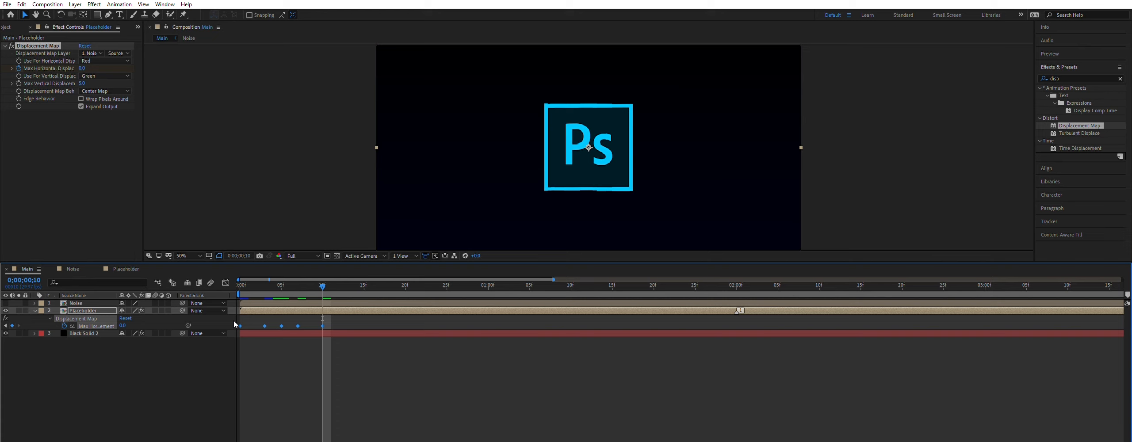
{"action": "left_click", "coordinate": [311, 377]}
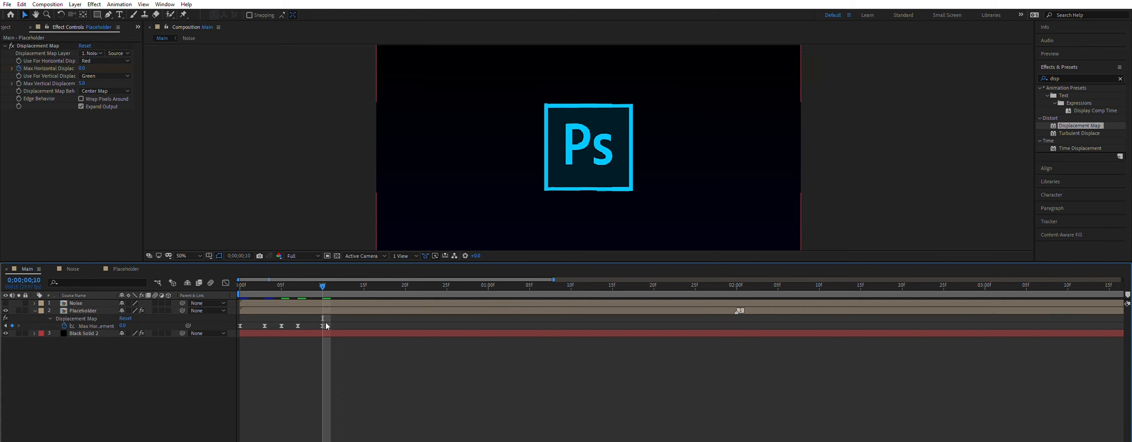
{"action": "left_click", "coordinate": [333, 333]}
Start keyframing the Placeholder layer's Max Vertical Displacement at the first frame.
{"action": "left_click_drag", "start_coordinate": [264, 287], "coordinate": [239, 289]}
{"action": "left_click", "coordinate": [266, 363]}
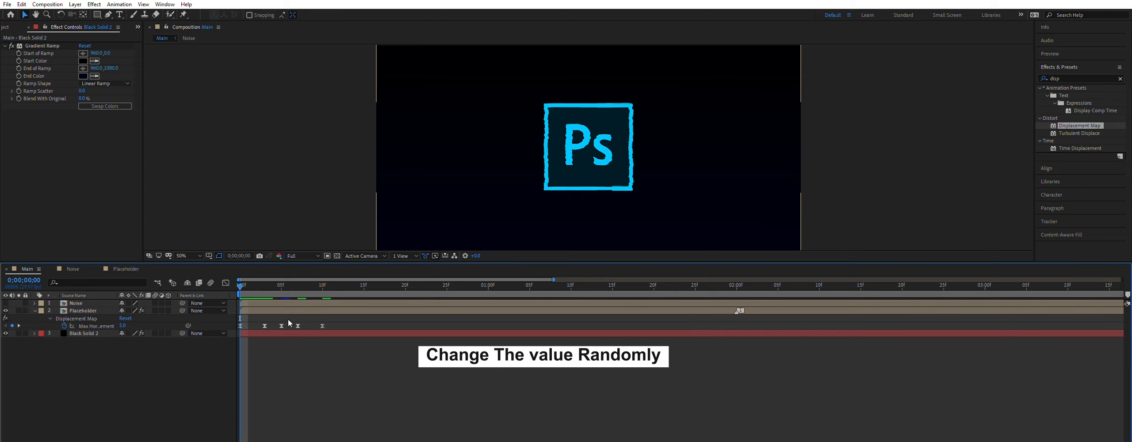
{"action": "left_click", "coordinate": [241, 318]}
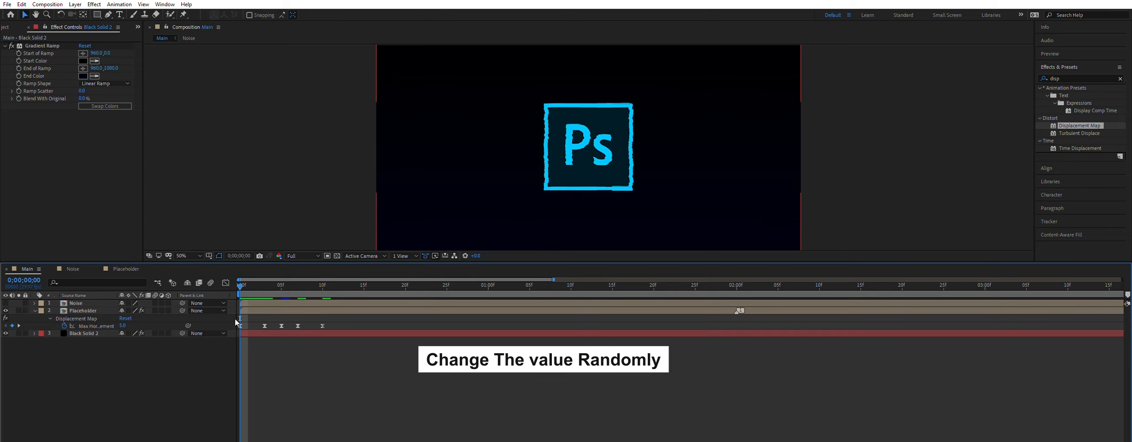
{"action": "left_click", "coordinate": [19, 83]}
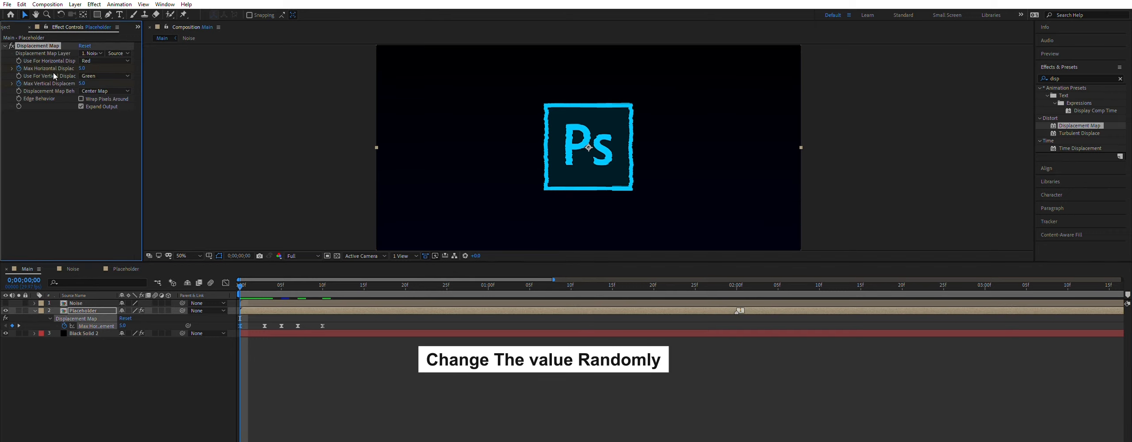
Keyframe Max Vertical Displacement at about -149 on frame 3 and about 145 on frame 5.
{"action": "left_click", "coordinate": [322, 326]}
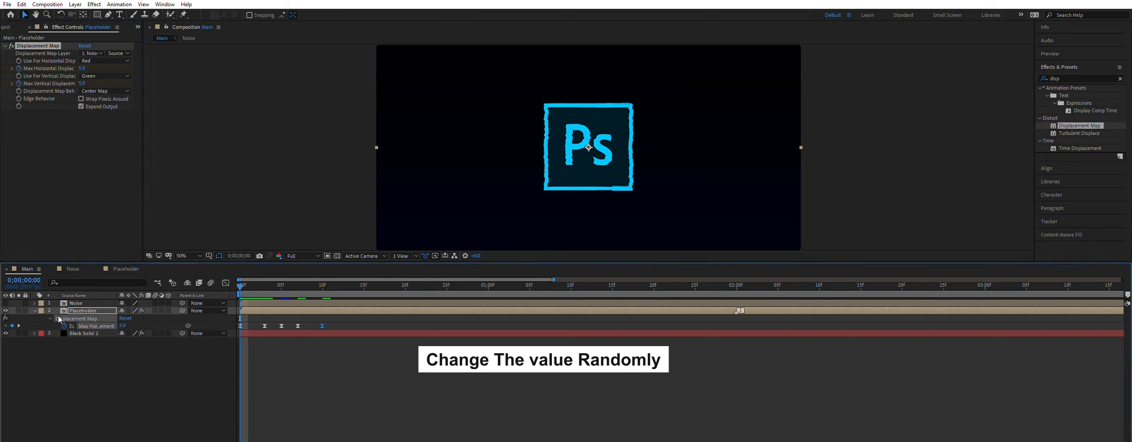
{"action": "left_click", "coordinate": [18, 326]}
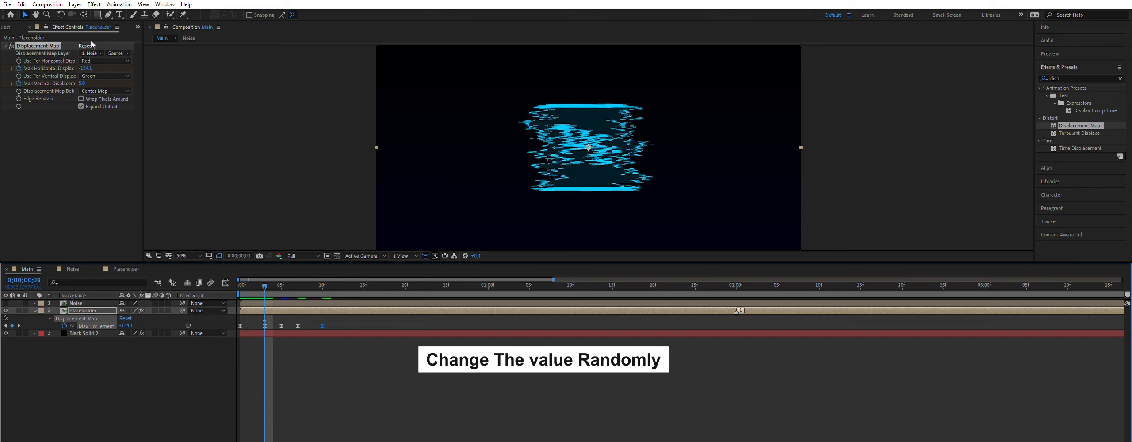
{"action": "left_click_drag", "start_coordinate": [84, 78], "coordinate": [16, 82]}
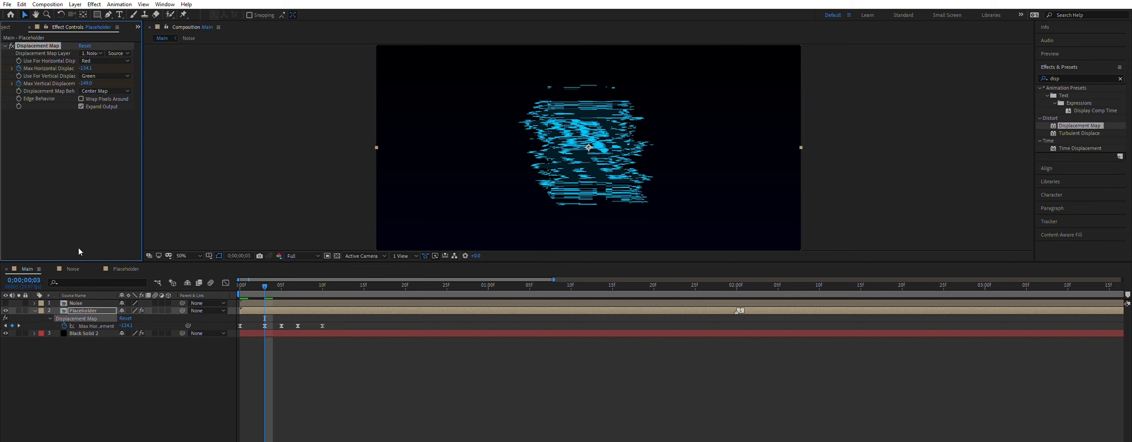
{"action": "left_click", "coordinate": [18, 326]}
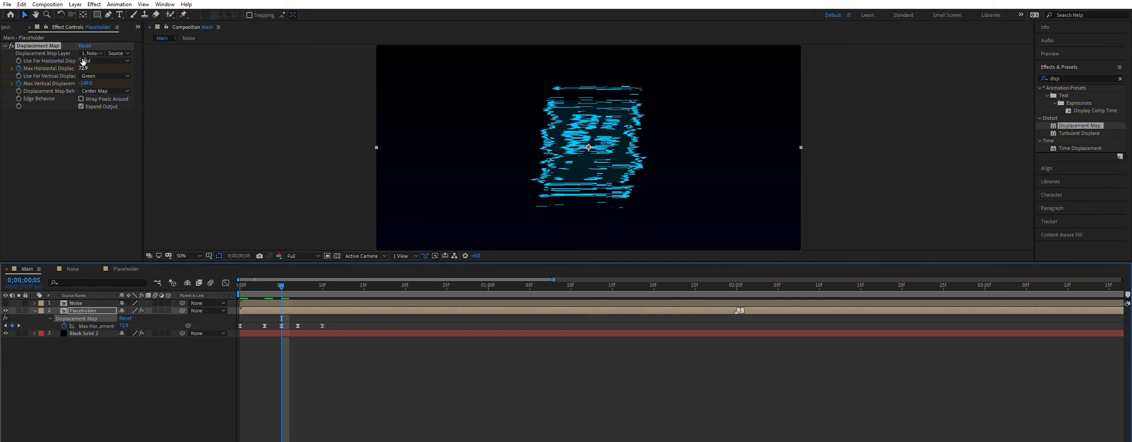
{"action": "left_click_drag", "start_coordinate": [85, 83], "coordinate": [254, 69]}
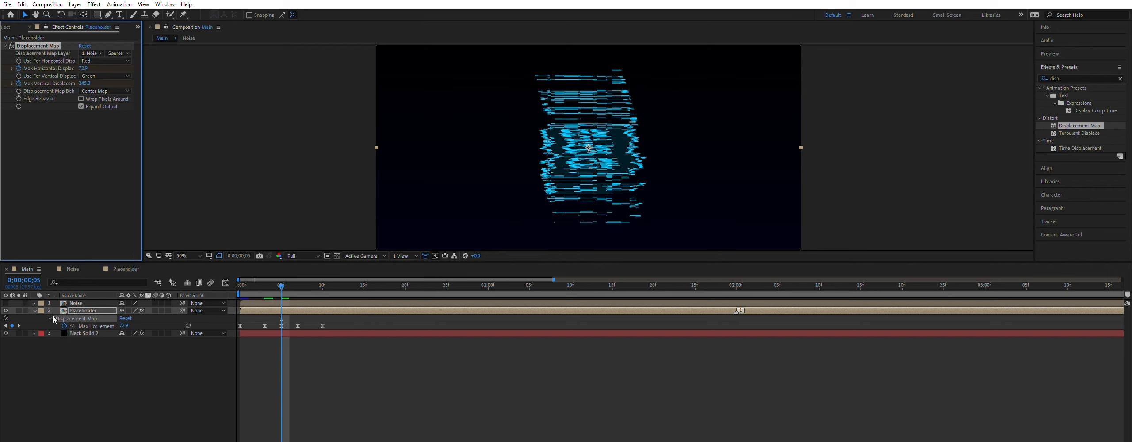
Set Max Horizontal Displacement to about -241 at frame 7 and Max Vertical Displacement to 0 at frame 10.
{"action": "left_click", "coordinate": [19, 326]}
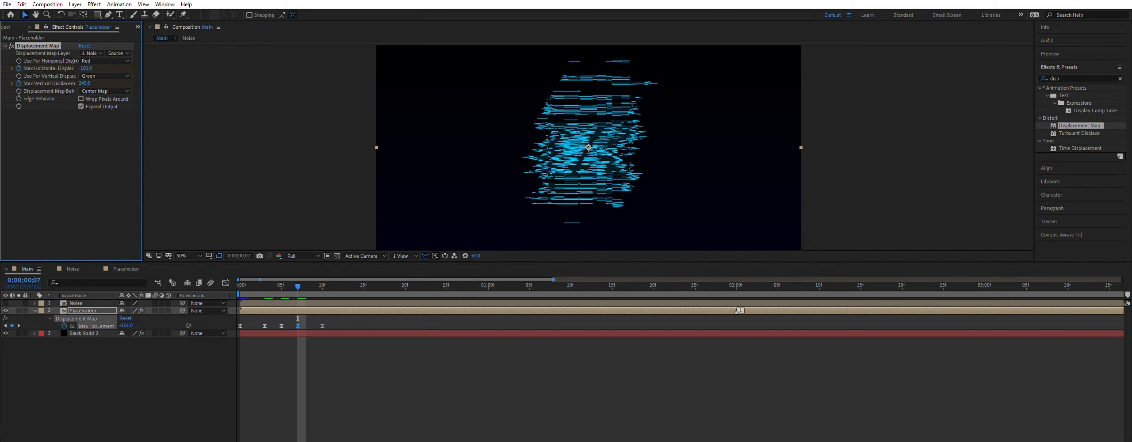
{"action": "left_click_drag", "start_coordinate": [62, 62], "coordinate": [31, 63]}
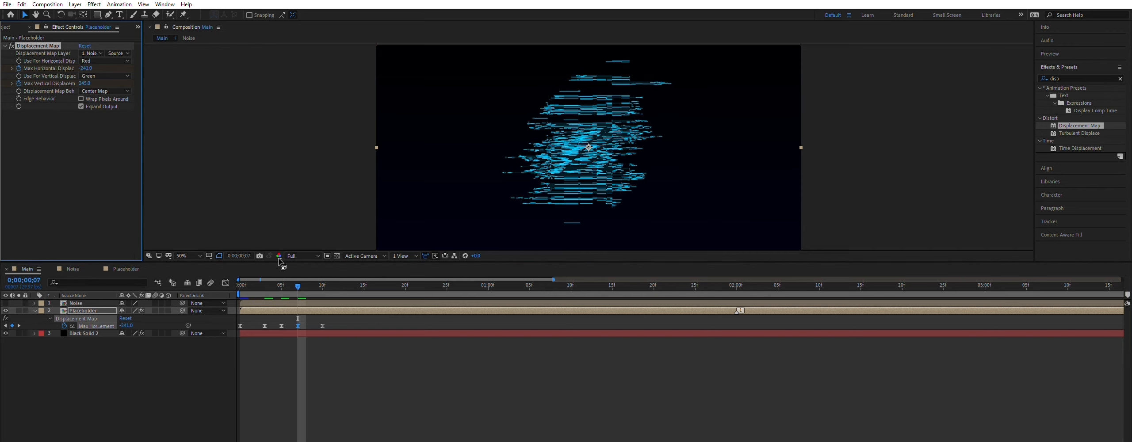
{"action": "left_click", "coordinate": [18, 326]}
{"action": "left_click", "coordinate": [85, 83]}
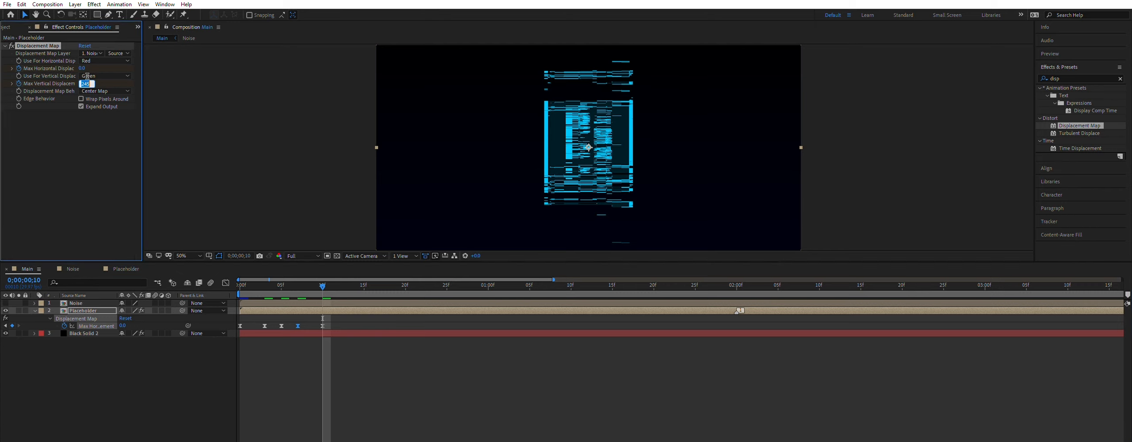
{"action": "type", "text": "0"}
{"action": "key", "text": "Return"}
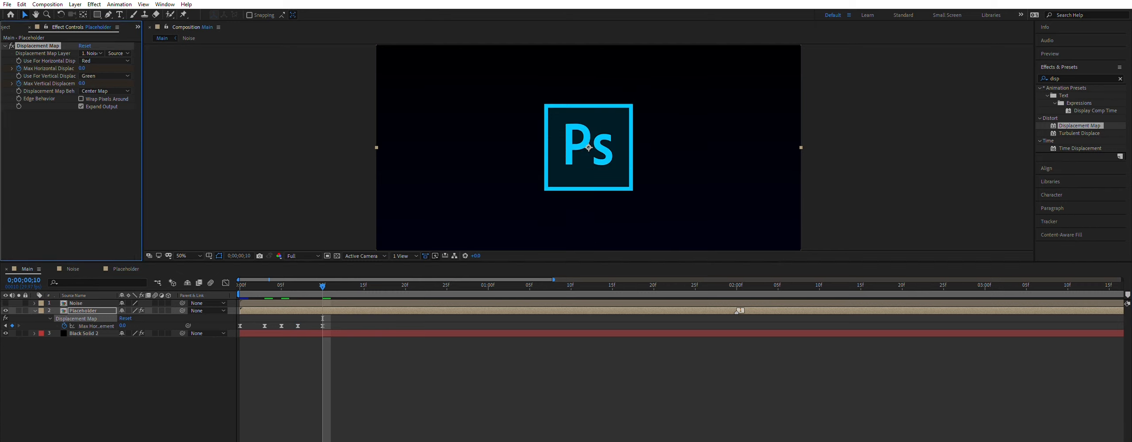
Preview the glitch animation from the first frame.
{"action": "left_click_drag", "start_coordinate": [325, 284], "coordinate": [210, 307]}
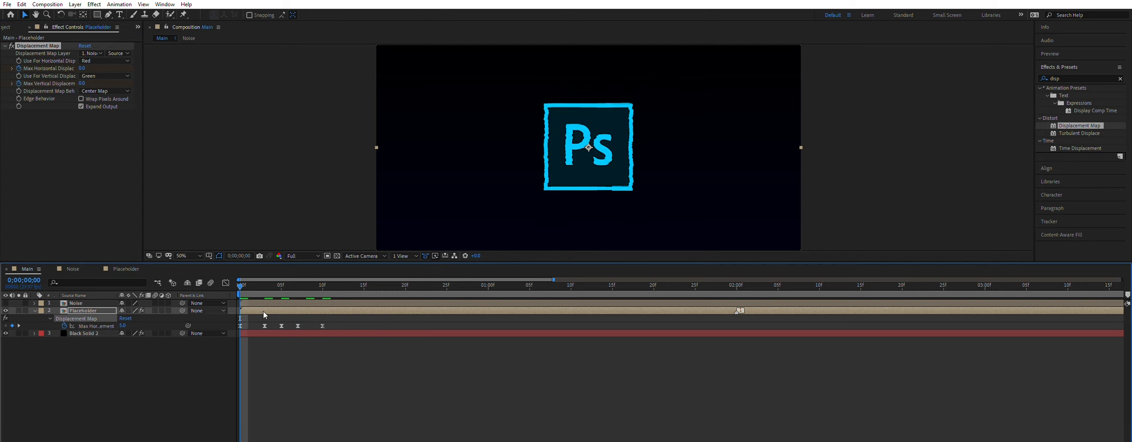
{"action": "key", "text": "space"}
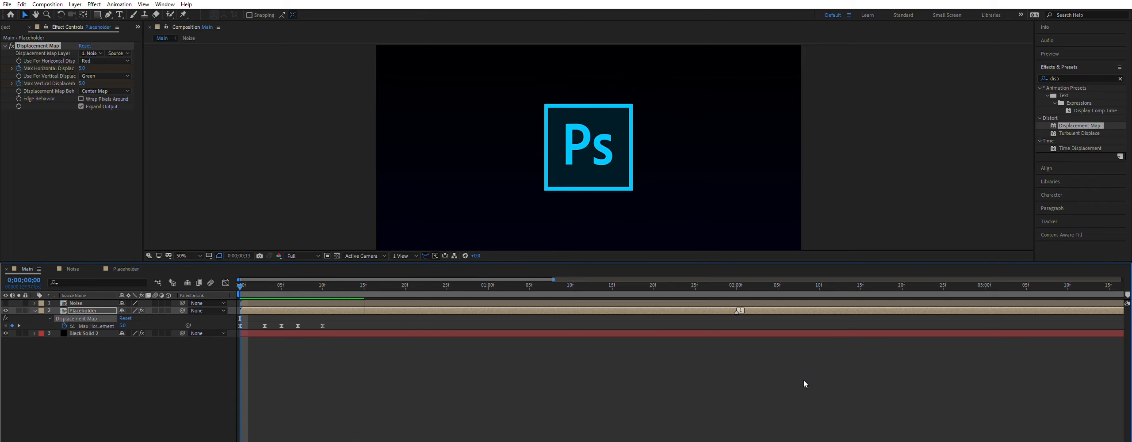
Reveal all keyframed displacement properties of the Placeholder layer and apply Easy Ease to every horizontal and vertical displacement keyframe.
{"action": "key", "text": "space"}
{"action": "scroll", "coordinate": [384, 388], "scroll_direction": "down", "scroll_amount": 4}
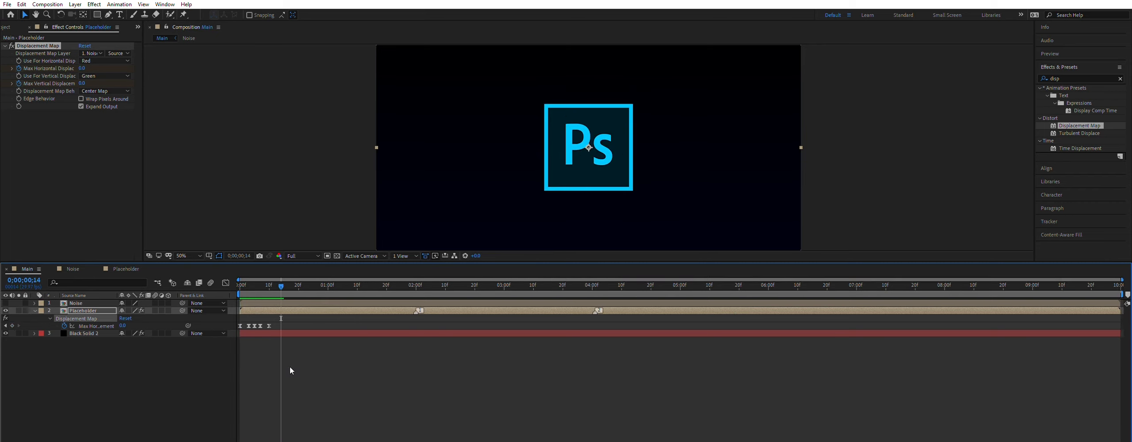
{"action": "scroll", "coordinate": [290, 374], "scroll_direction": "up", "scroll_amount": 6}
{"action": "scroll", "coordinate": [265, 440], "scroll_direction": "down", "scroll_amount": 4}
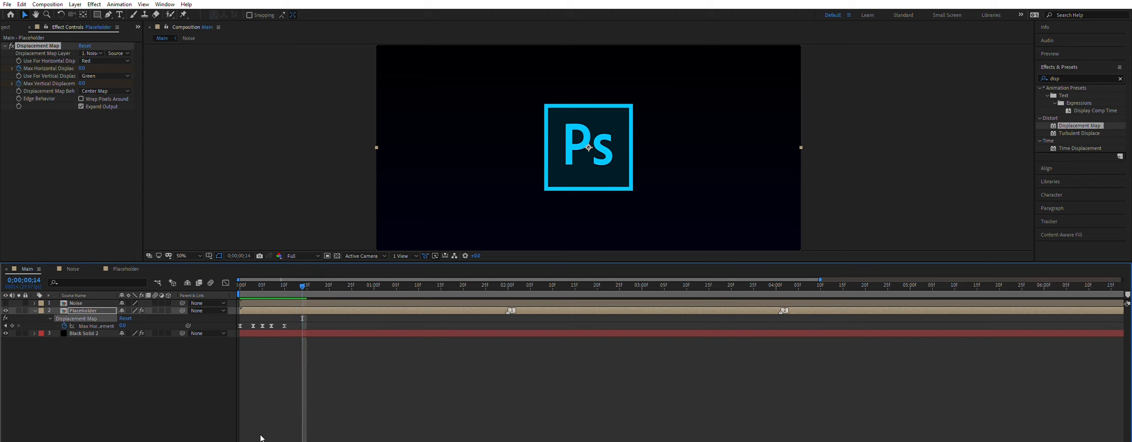
{"action": "left_click", "coordinate": [232, 311]}
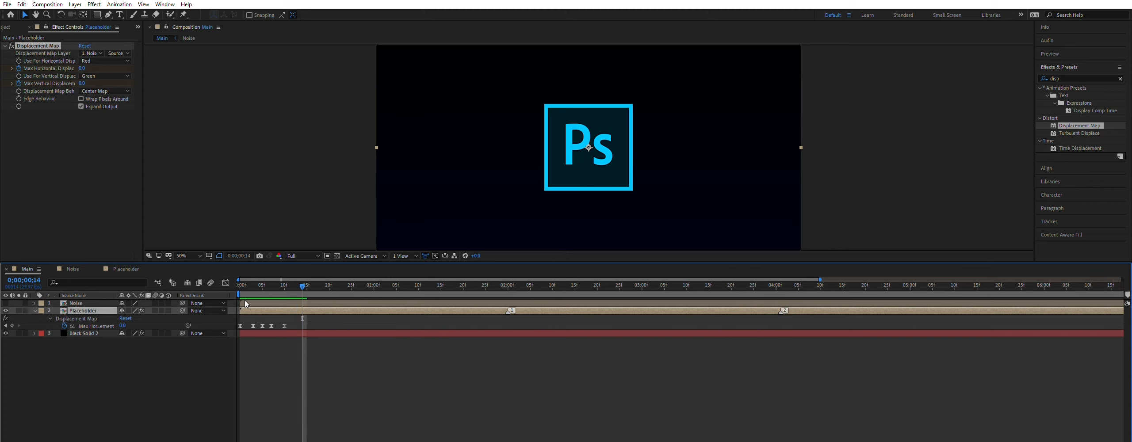
{"action": "key", "text": "u"}
{"action": "key", "text": "u"}
{"action": "key", "text": "u"}
{"action": "left_click_drag", "start_coordinate": [294, 351], "coordinate": [231, 329]}
{"action": "key", "text": "F9"}
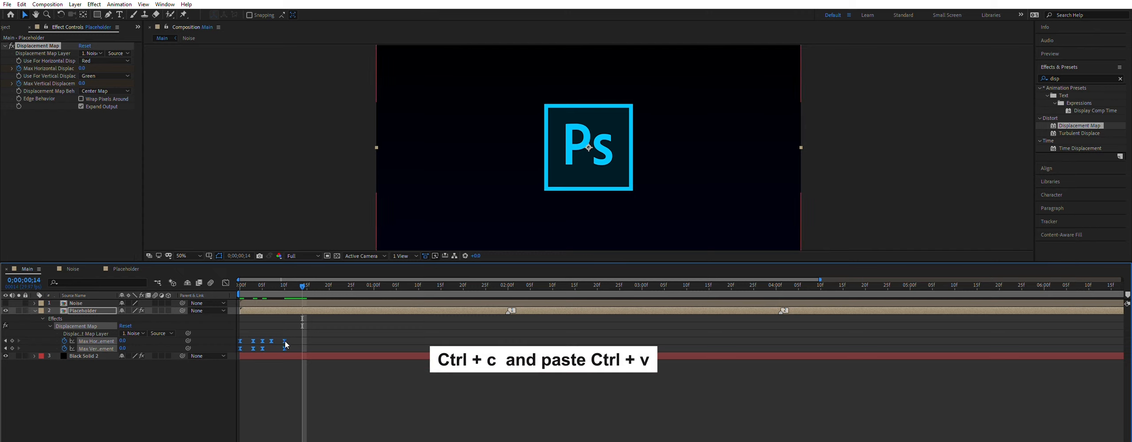
Copy all the Placeholder layer's displacement keyframes and paste them at 0;00;01;28, just before the second logo.
{"action": "left_click", "coordinate": [256, 324]}
{"action": "left_click_drag", "start_coordinate": [293, 352], "coordinate": [238, 330]}
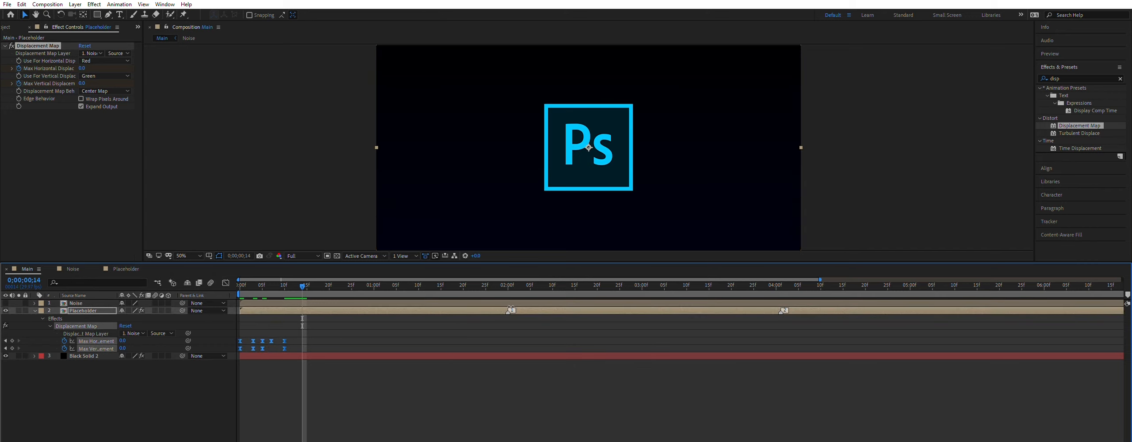
{"action": "left_click_drag", "start_coordinate": [508, 289], "coordinate": [499, 283]}
{"action": "key", "text": "ctrl+v"}
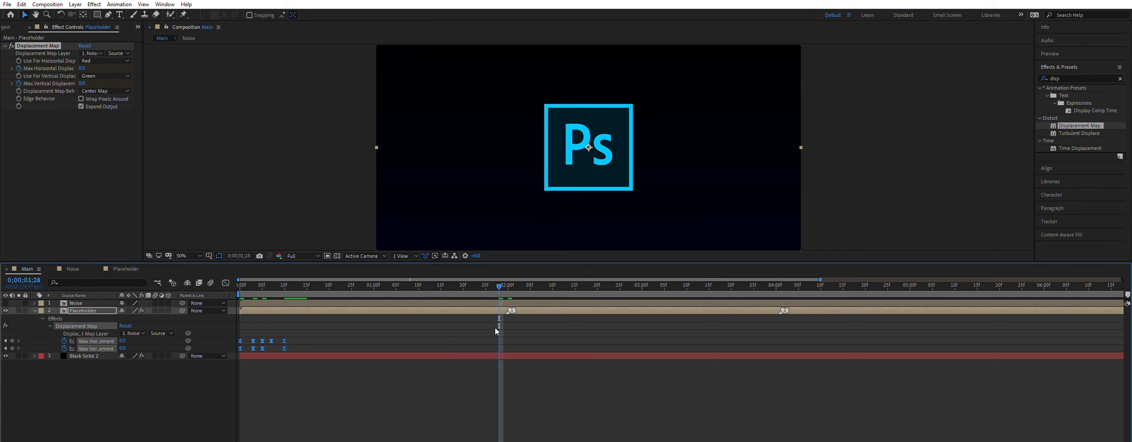
{"action": "left_click_drag", "start_coordinate": [499, 283], "coordinate": [225, 279]}
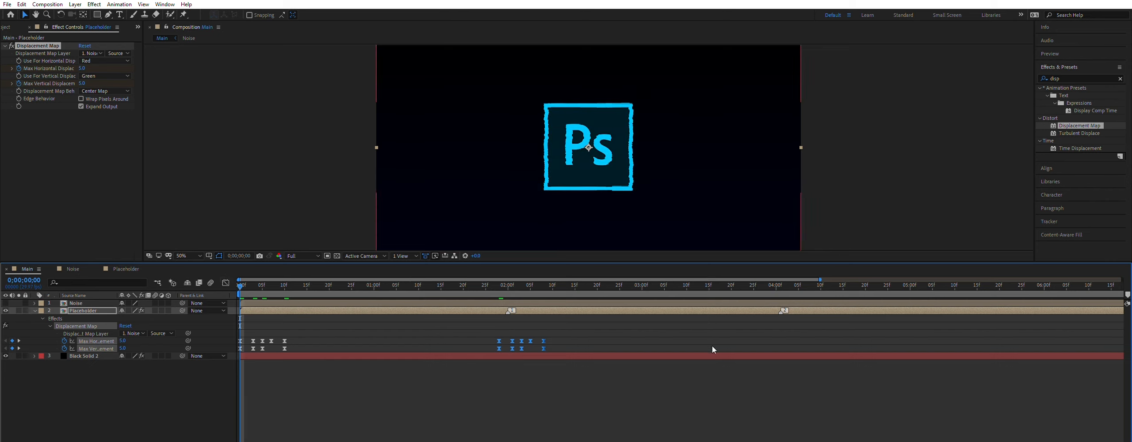
Paste the copied displacement keyframes on the Placeholder layer at 0;00;03;29, just before the third logo.
{"action": "left_click", "coordinate": [774, 303]}
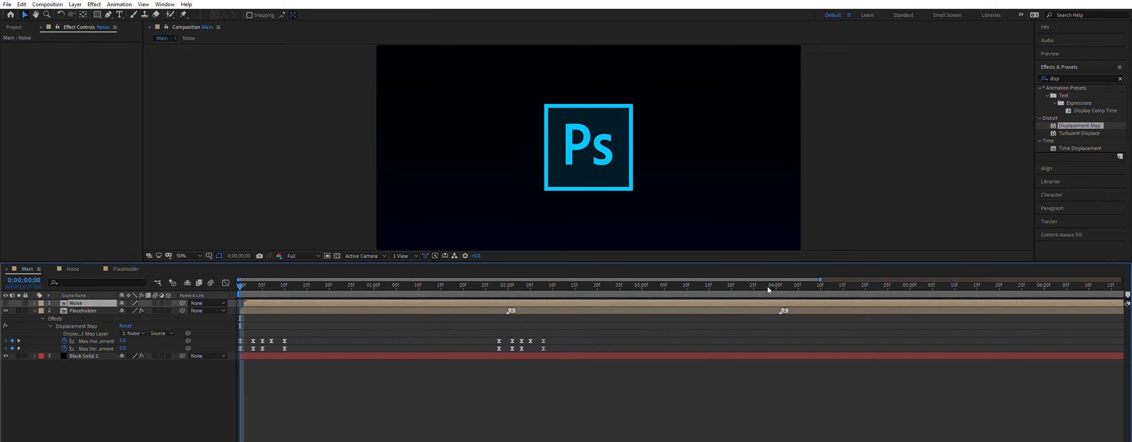
{"action": "left_click", "coordinate": [763, 285]}
{"action": "left_click_drag", "start_coordinate": [766, 283], "coordinate": [770, 283]}
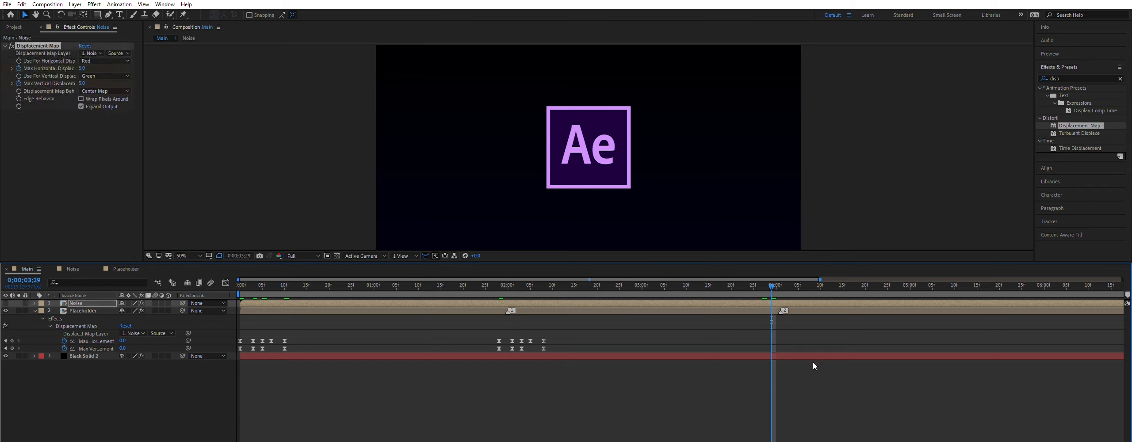
{"action": "left_click", "coordinate": [789, 333]}
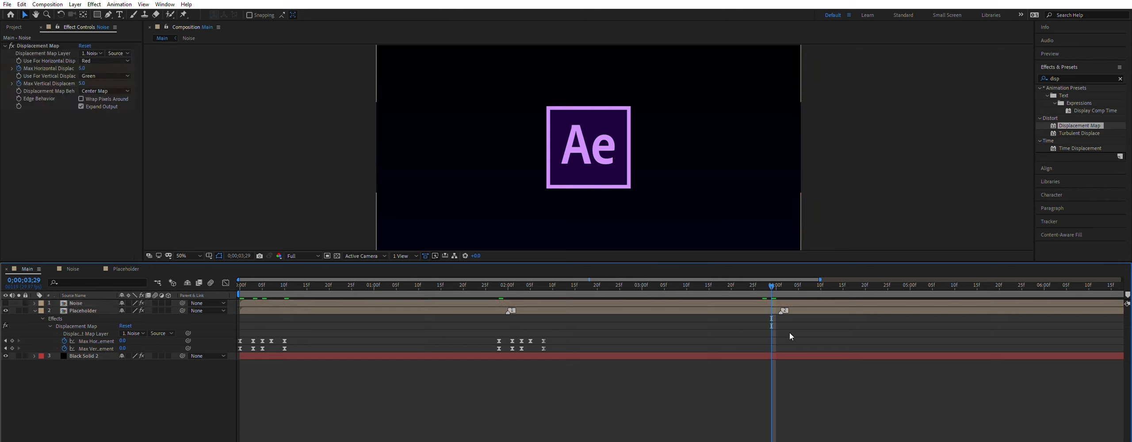
{"action": "left_click", "coordinate": [799, 308]}
{"action": "key", "text": "ctrl+v"}
{"action": "left_click", "coordinate": [746, 331]}
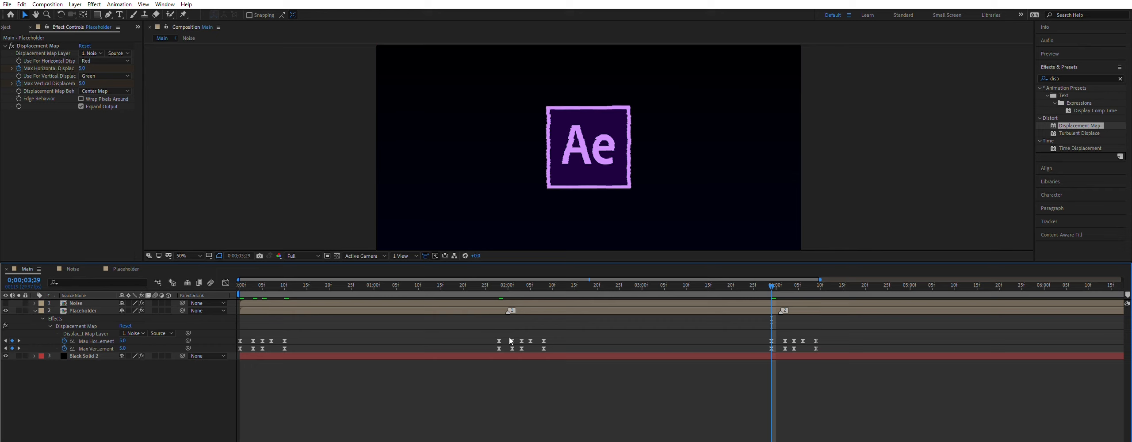
Collapse the Placeholder layer's properties, duplicate the layer in the Main composition and rename the copy red.
{"action": "left_click", "coordinate": [361, 309]}
{"action": "key", "text": "u"}
{"action": "left_click_drag", "start_coordinate": [304, 288], "coordinate": [240, 285]}
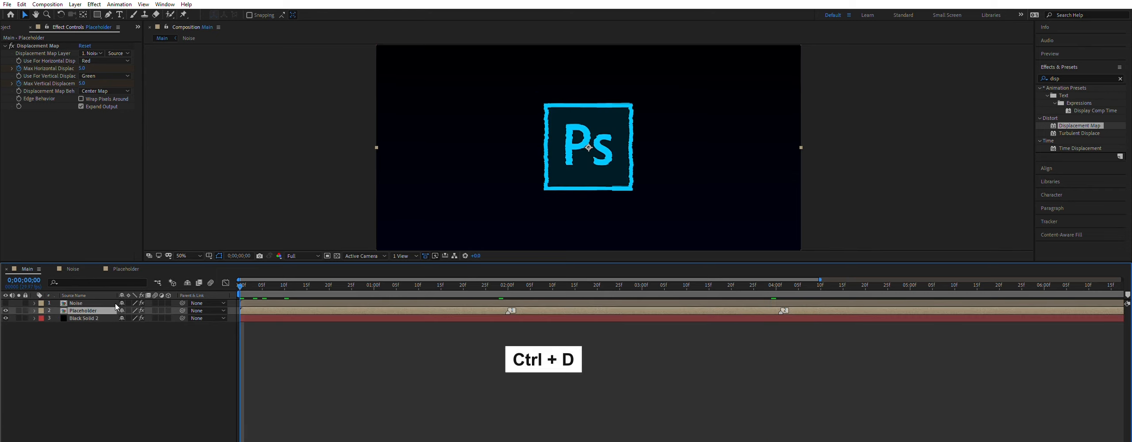
{"action": "key", "text": "ctrl+d"}
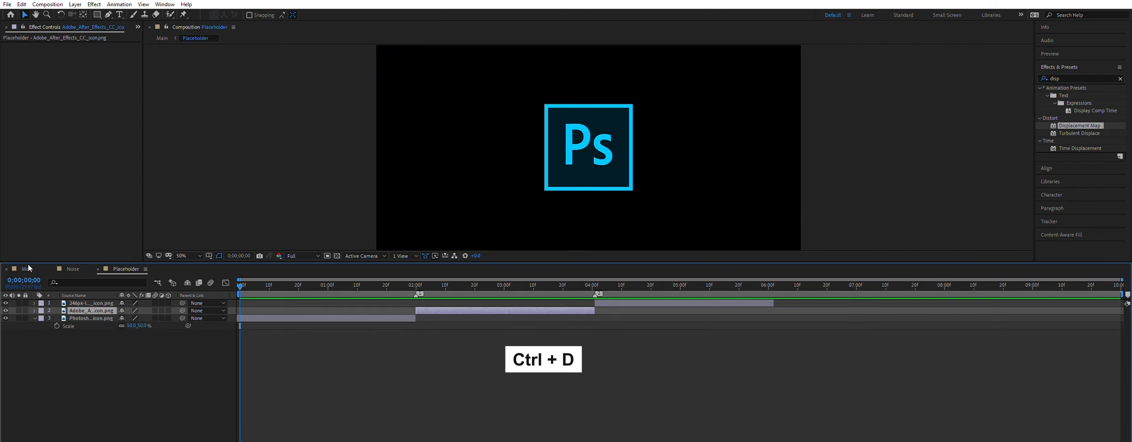
{"action": "left_click", "coordinate": [27, 268]}
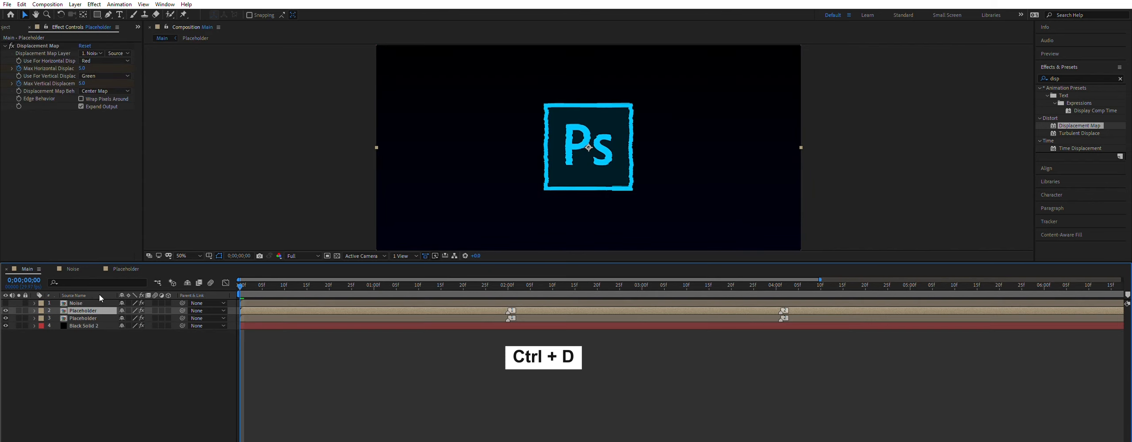
{"action": "key", "text": "Return"}
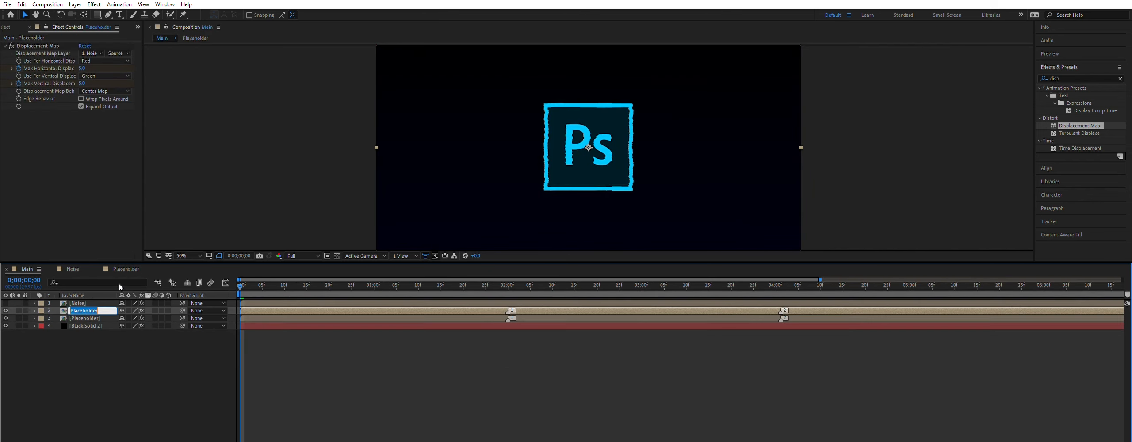
{"action": "type", "text": "red"}
{"action": "key", "text": "Return"}
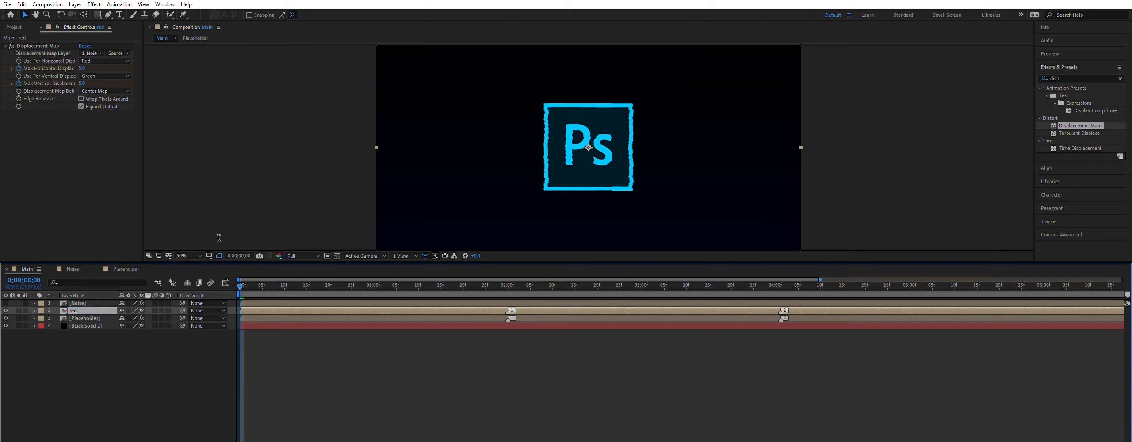
Apply the Fill effect to the red layer and duplicate that effect.
{"action": "left_click", "coordinate": [1069, 76]}
{"action": "type", "text": "fill"}
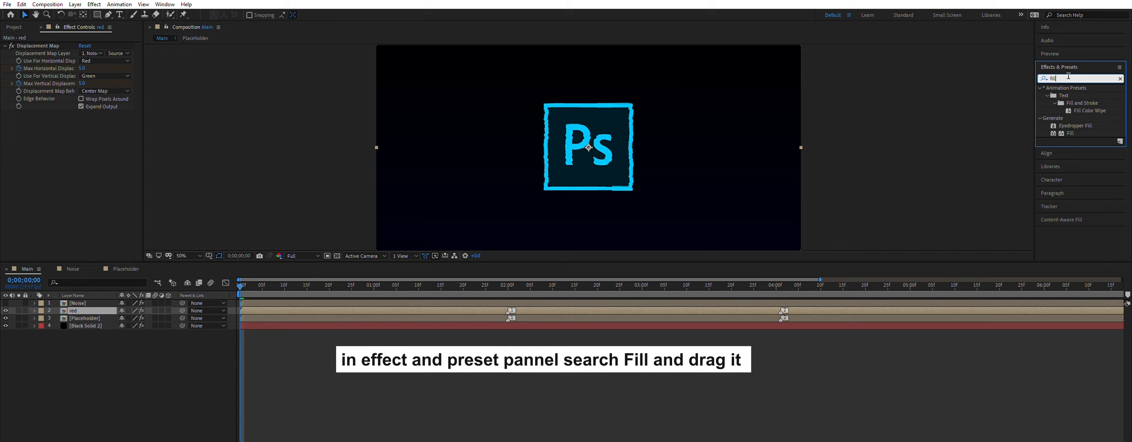
{"action": "left_click_drag", "start_coordinate": [1072, 133], "coordinate": [71, 133]}
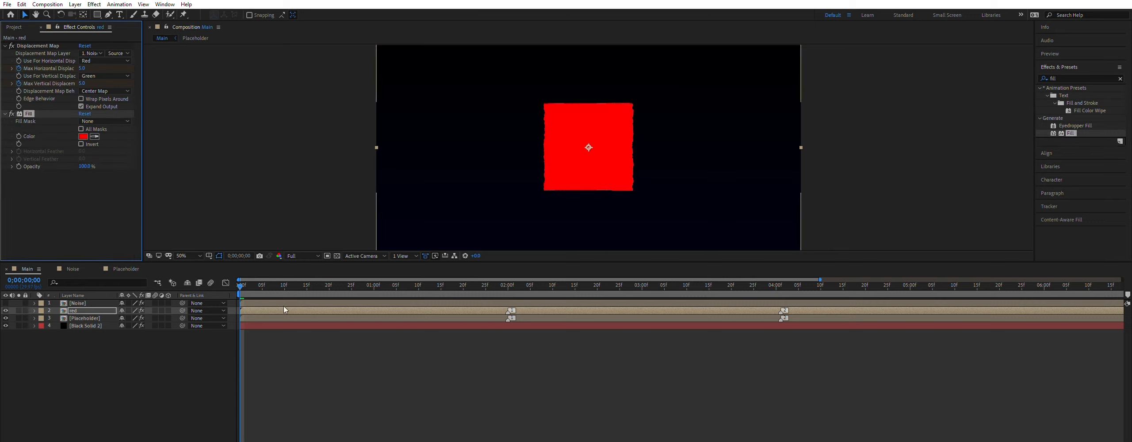
{"action": "key", "text": "ctrl+d"}
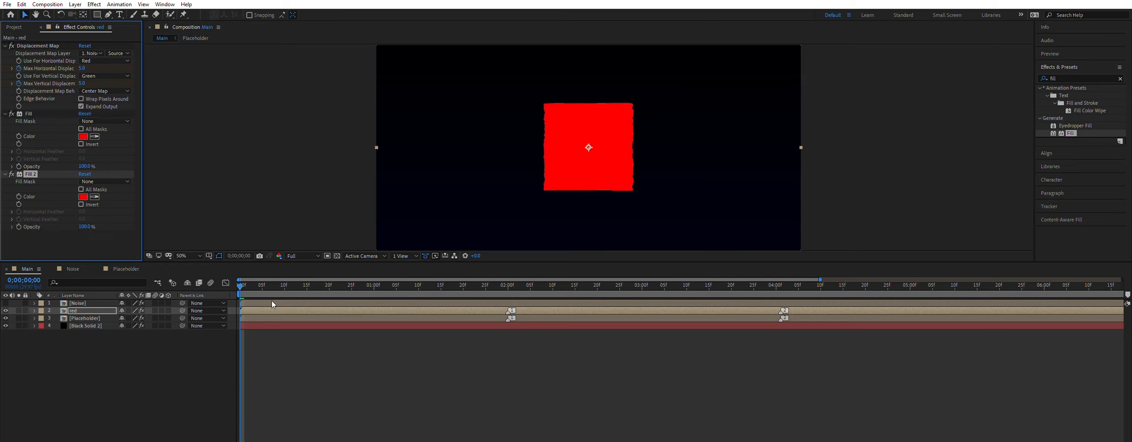
Duplicate the red layer and rename the copy blue.
{"action": "key", "text": "ctrl+d"}
{"action": "key", "text": "KP_Enter"}
{"action": "left_click", "coordinate": [21, 261]}
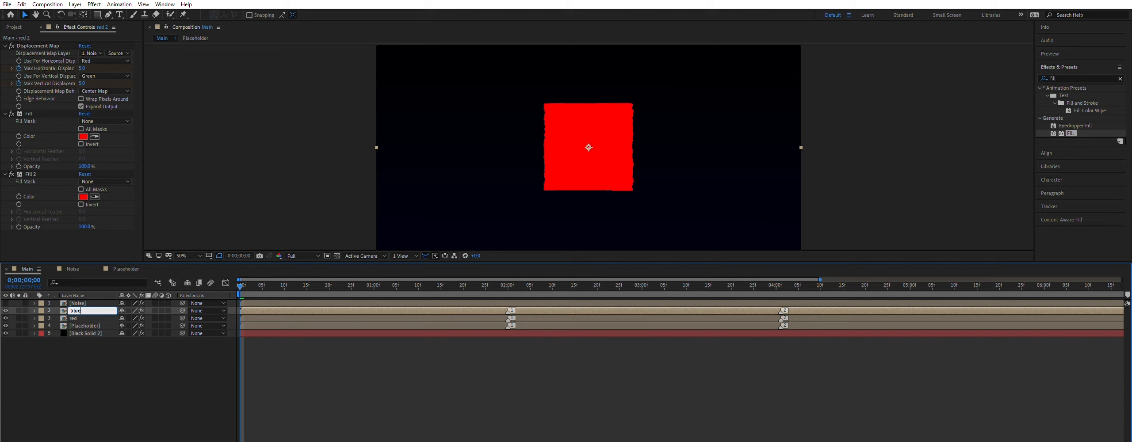
{"action": "type", "text": "blue"}
{"action": "key", "text": "Return"}
{"action": "left_click", "coordinate": [149, 371]}
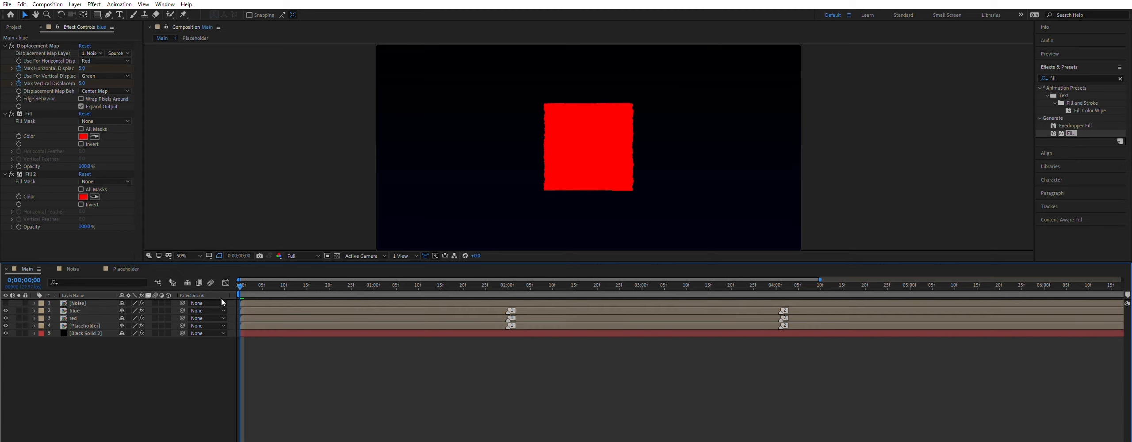
Shift the red layer one frame later in the timeline so it starts at frame 1.
{"action": "left_click", "coordinate": [81, 326]}
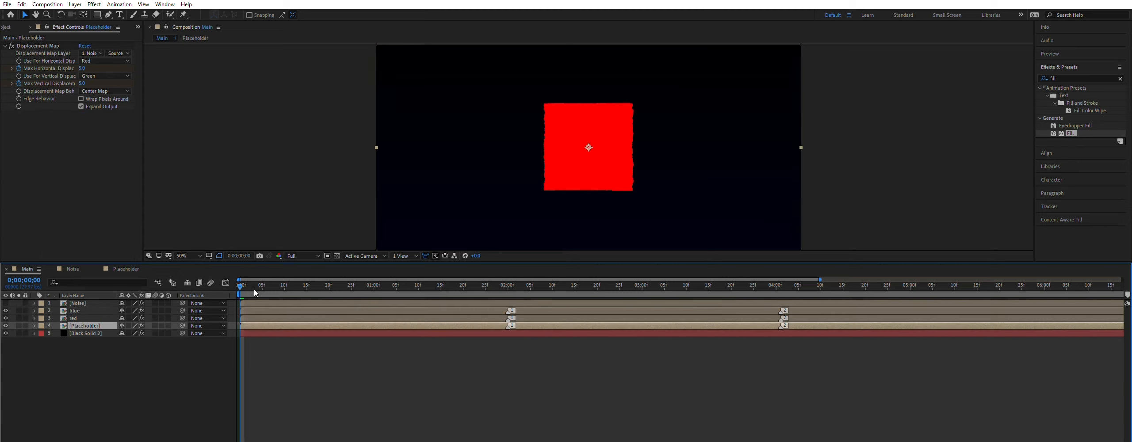
{"action": "left_click", "coordinate": [83, 318]}
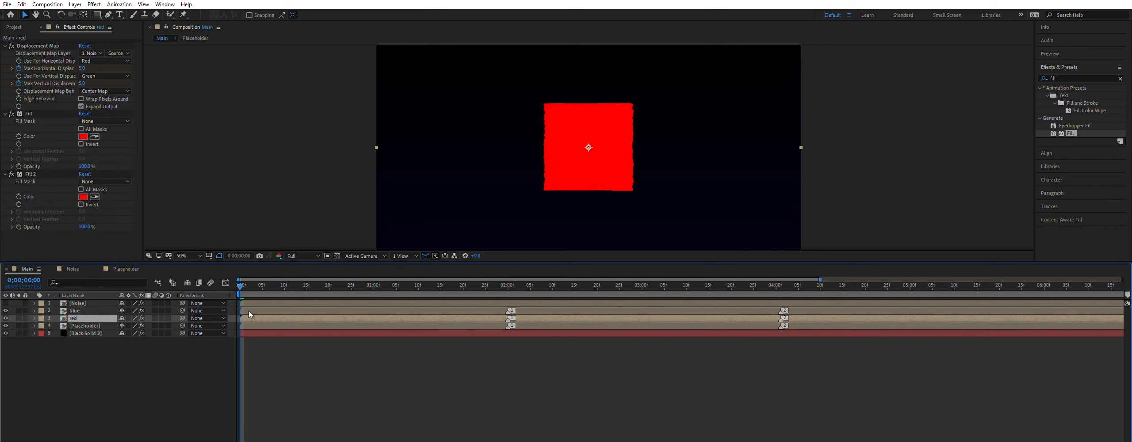
{"action": "scroll", "coordinate": [292, 349], "scroll_direction": "down", "scroll_amount": 1}
{"action": "scroll", "coordinate": [291, 350], "scroll_direction": "up", "scroll_amount": 5}
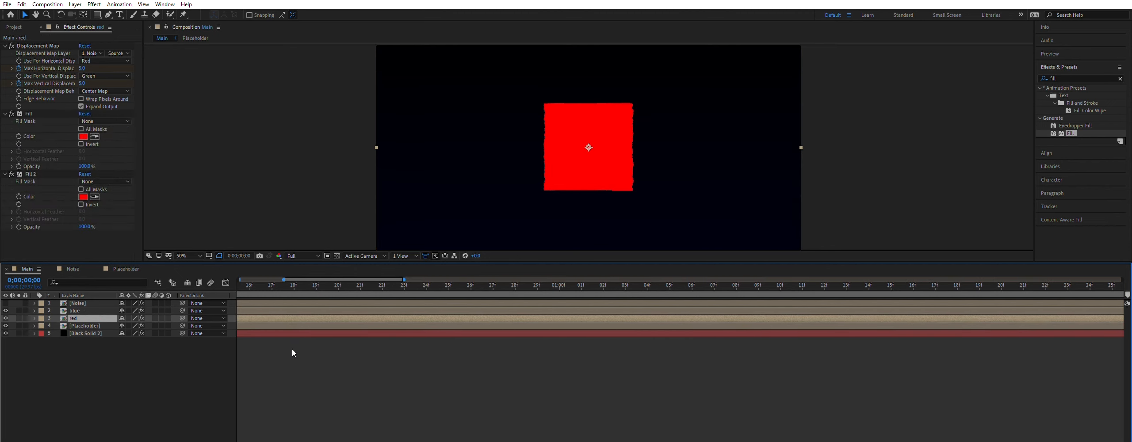
{"action": "left_click_drag", "start_coordinate": [360, 436], "coordinate": [301, 435]}
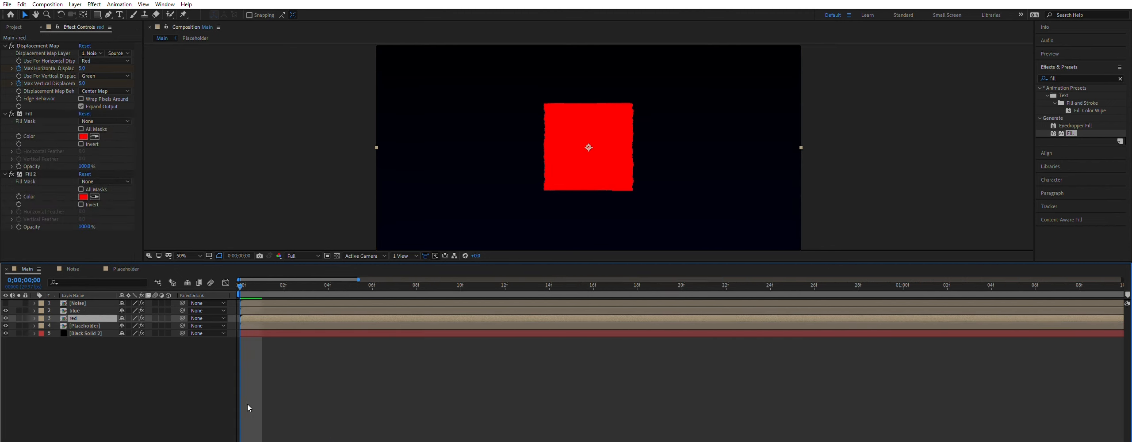
Shift the blue layer so it starts at frame 2, and preview the offset layers from the first frame.
{"action": "left_click", "coordinate": [256, 311]}
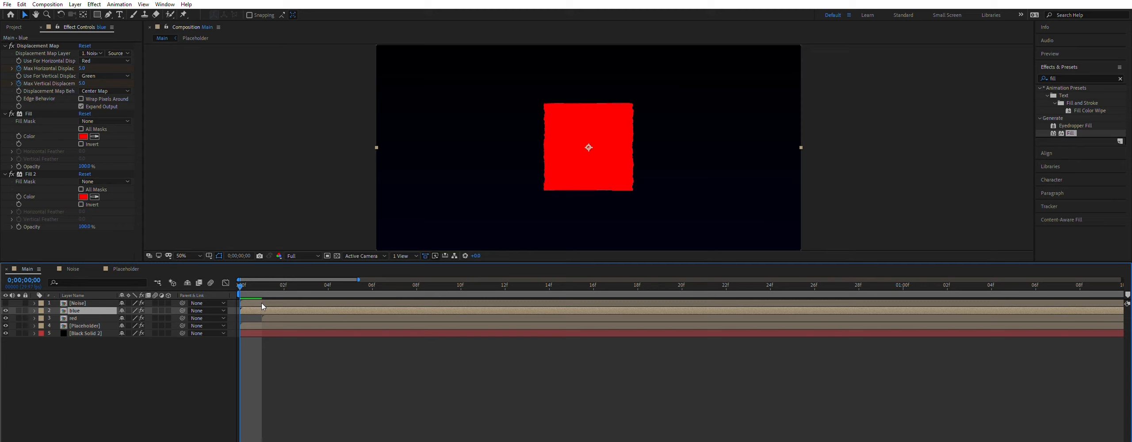
{"action": "left_click_drag", "start_coordinate": [261, 306], "coordinate": [273, 307]}
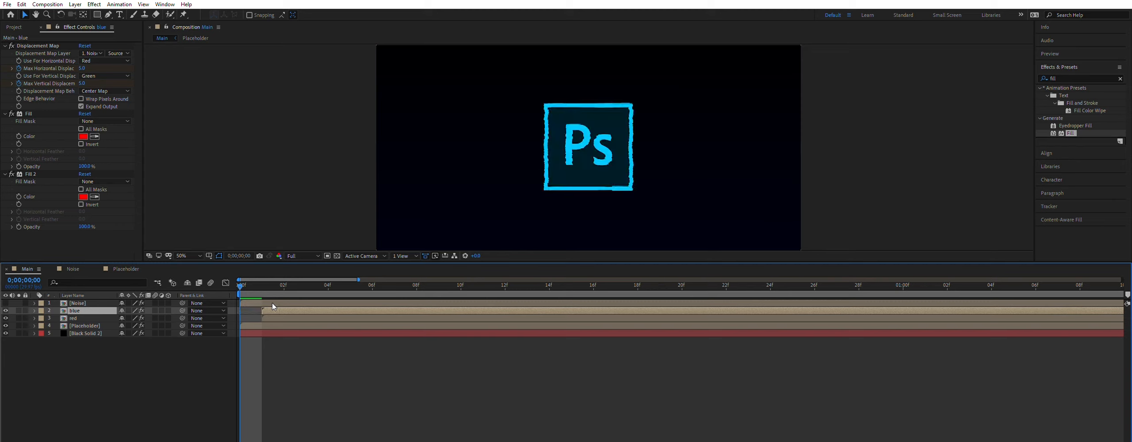
{"action": "left_click", "coordinate": [257, 285]}
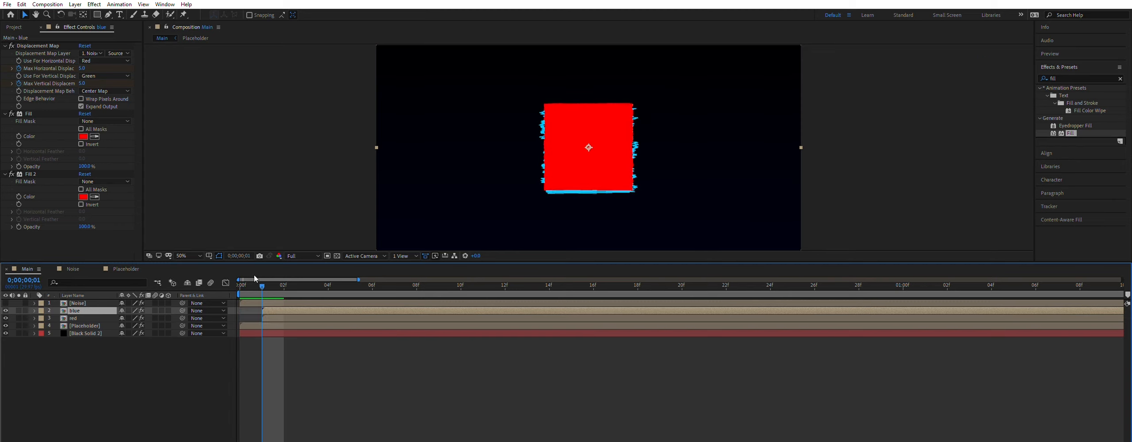
{"action": "key", "text": "Return"}
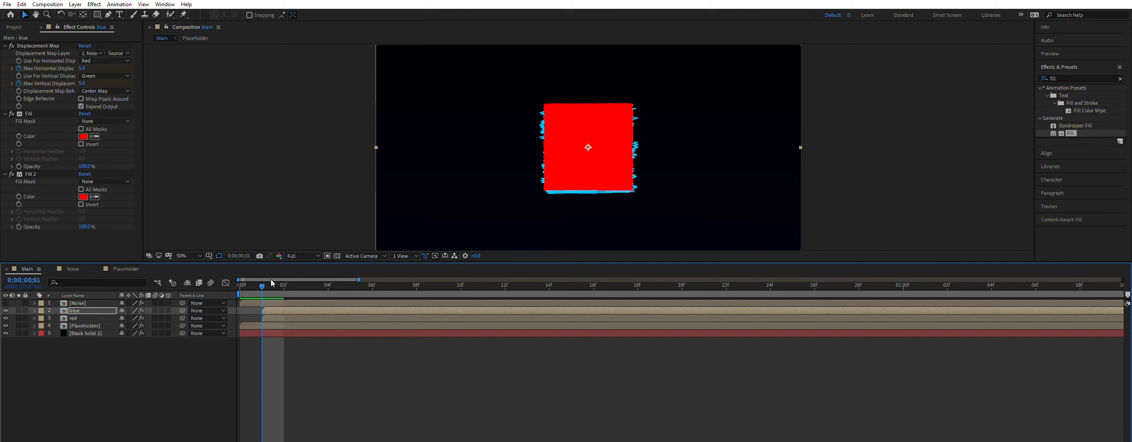
{"action": "left_click_drag", "start_coordinate": [276, 307], "coordinate": [202, 280]}
{"action": "key", "text": "space"}
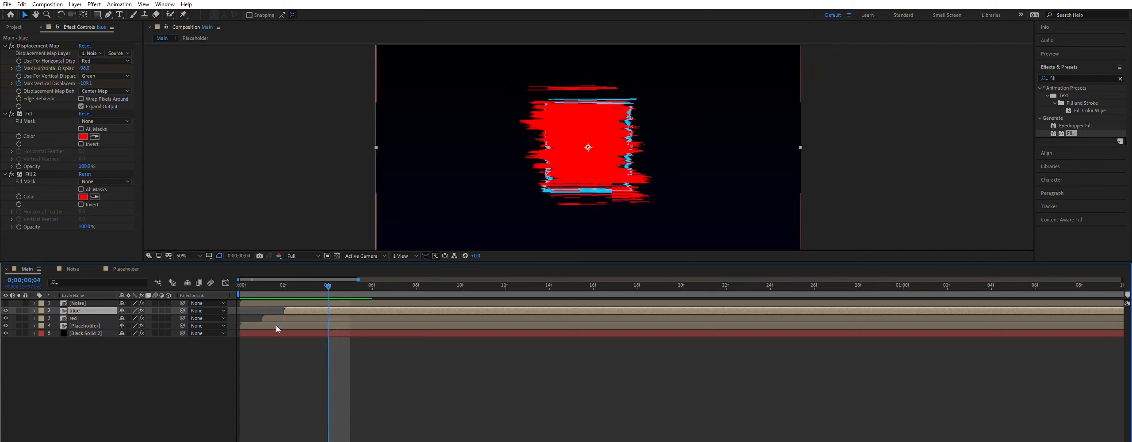
Reorder the layers so red and blue sit below Placeholder, with blue beneath red, and preview the glitch from the first frame.
{"action": "mouse_move", "coordinate": [75, 318]}
{"action": "left_mouse_down"}
{"action": "mouse_move", "coordinate": [86, 321]}
{"action": "mouse_move", "coordinate": [83, 311]}
{"action": "mouse_move", "coordinate": [84, 324]}
{"action": "left_mouse_up"}
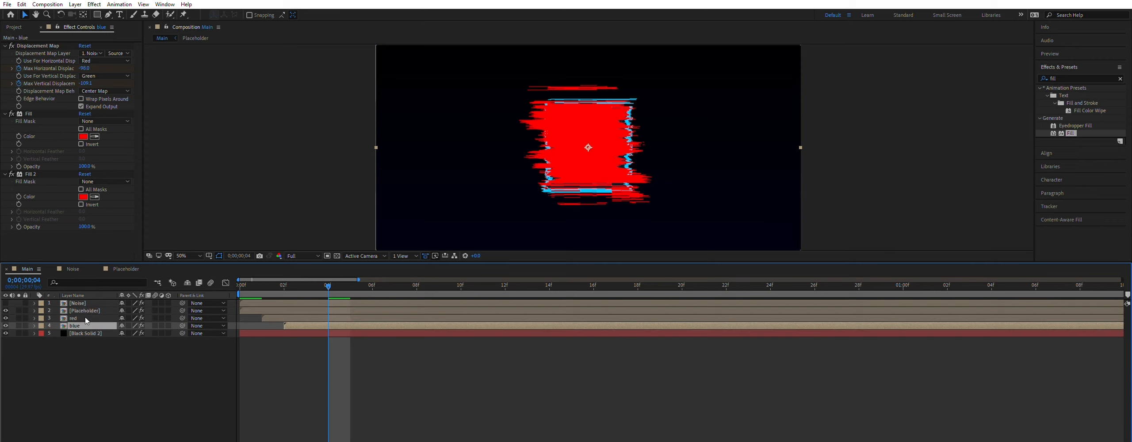
{"action": "left_click_drag", "start_coordinate": [315, 279], "coordinate": [238, 283]}
{"action": "key", "text": "space"}
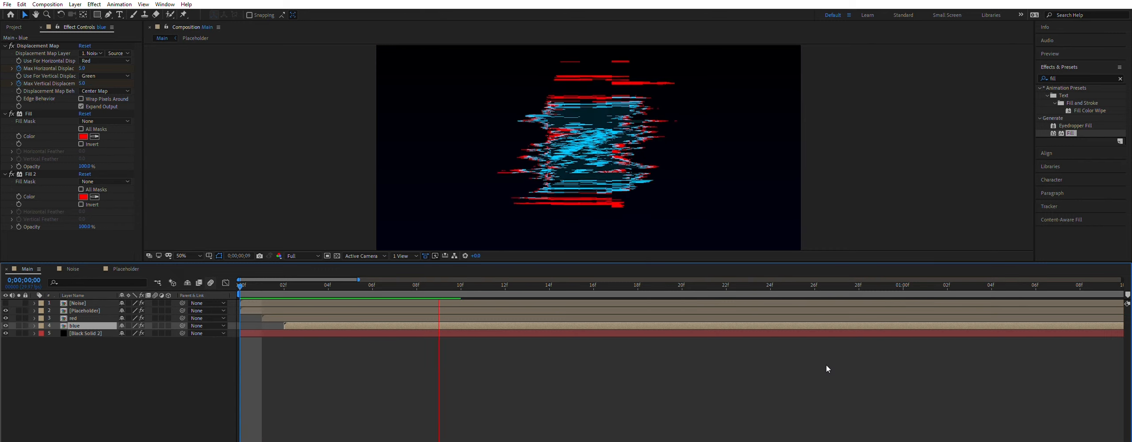
{"action": "key", "text": "space"}
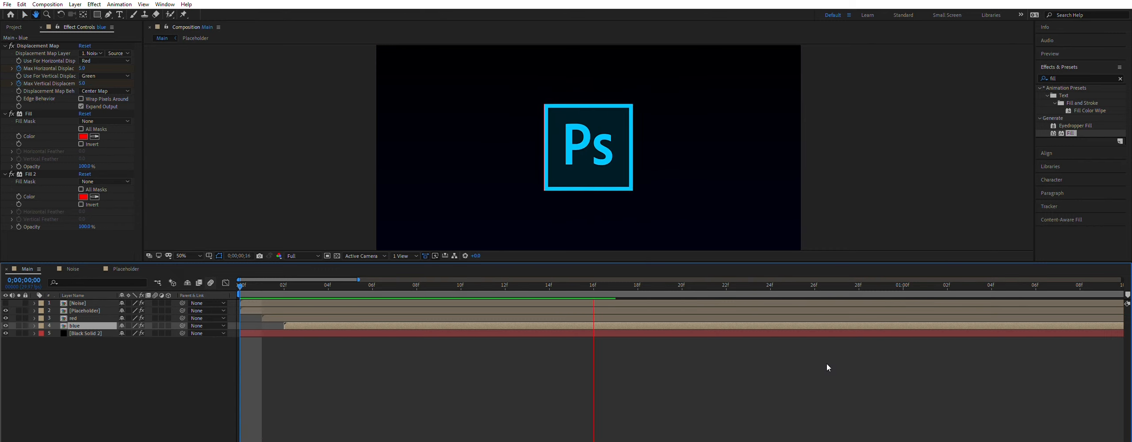
{"action": "scroll", "coordinate": [588, 370], "scroll_direction": "down", "scroll_amount": 9}
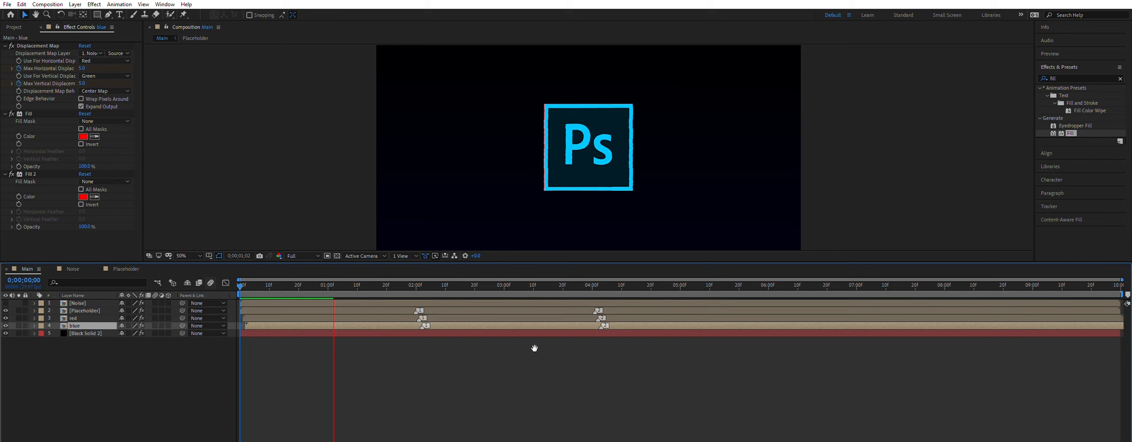
{"action": "key", "text": "space"}
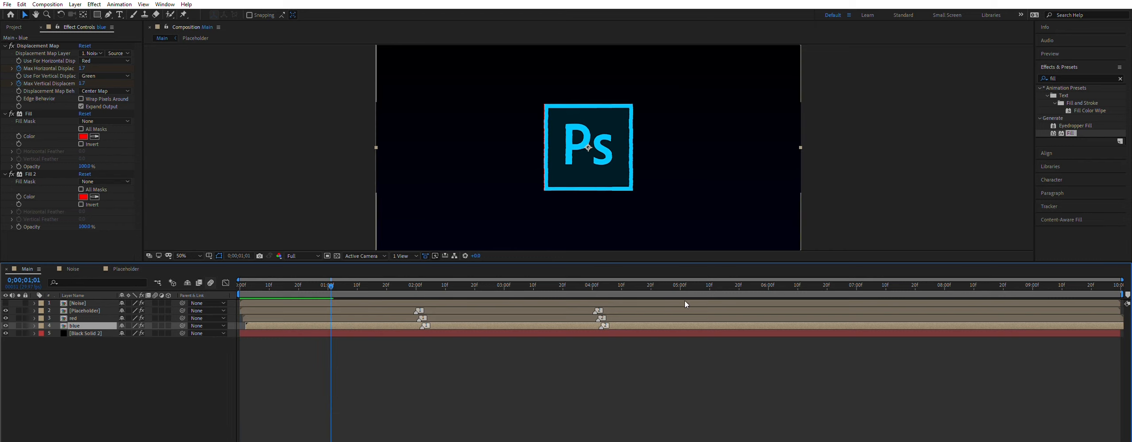
Set the Main composition's preview resolution to Half and preview the glitch animation from the first frame.
{"action": "left_click", "coordinate": [344, 279]}
{"action": "left_click_drag", "start_coordinate": [343, 276], "coordinate": [331, 270]}
{"action": "left_click", "coordinate": [306, 256]}
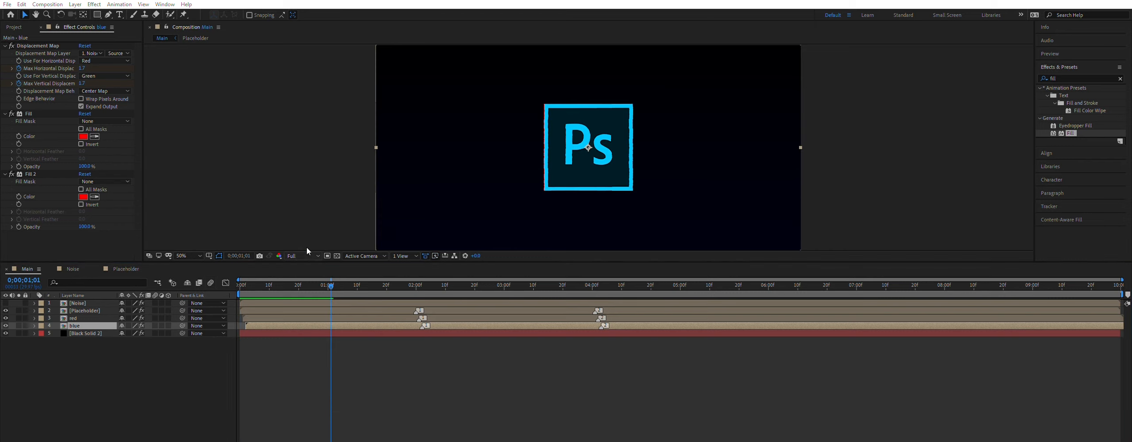
{"action": "left_click", "coordinate": [312, 280]}
{"action": "key", "text": "space"}
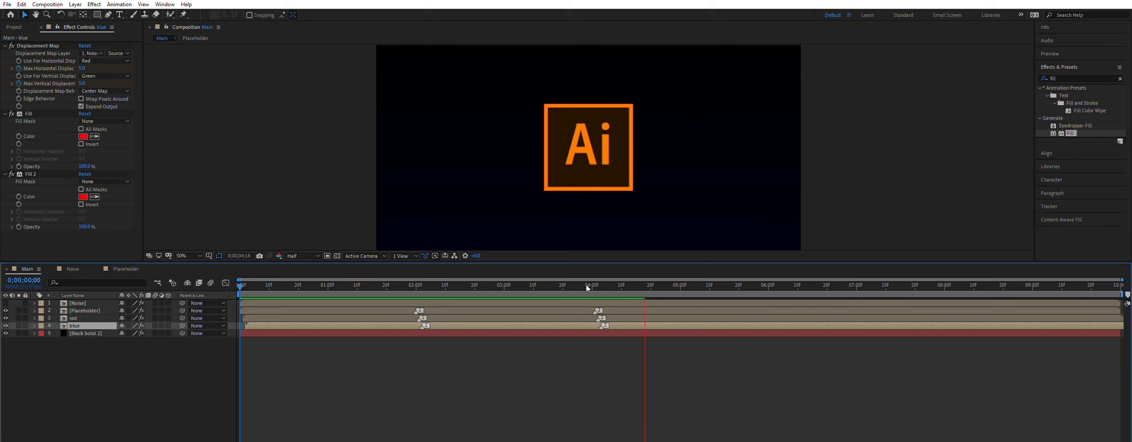
{"action": "key", "text": "space"}
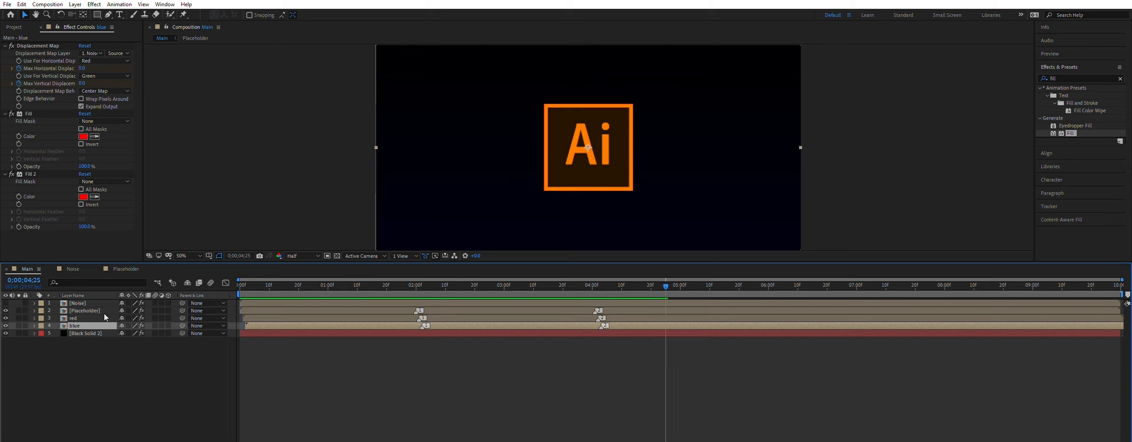
Add a text layer reading "lahir tech" in the Placeholder composition.
{"action": "left_click", "coordinate": [121, 265]}
{"action": "left_click", "coordinate": [123, 358]}
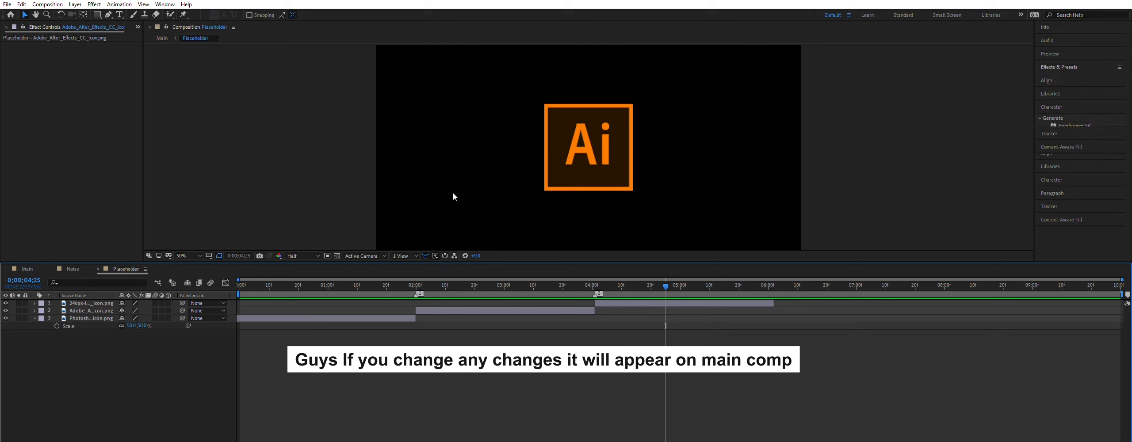
{"action": "key", "text": "ctrl+alt+shift+t"}
{"action": "type", "text": "lahir tech"}
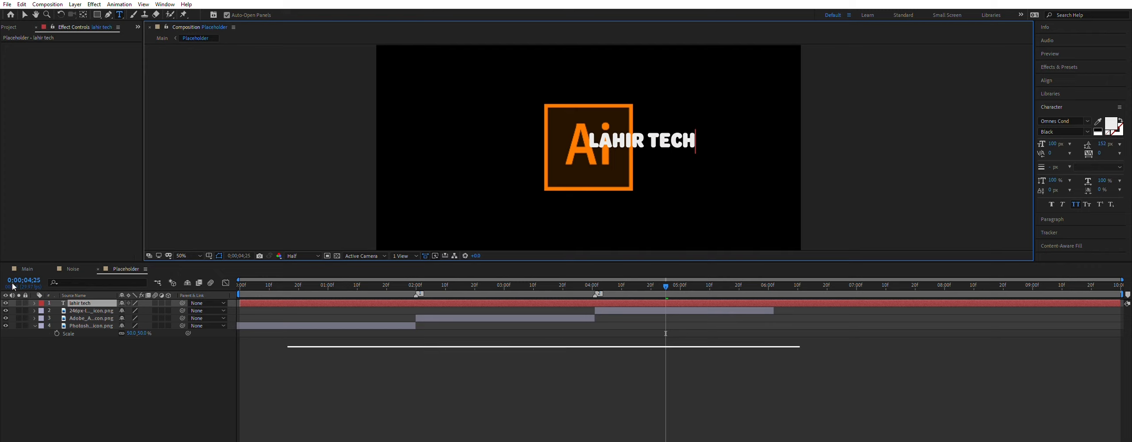
{"action": "left_click", "coordinate": [24, 14]}
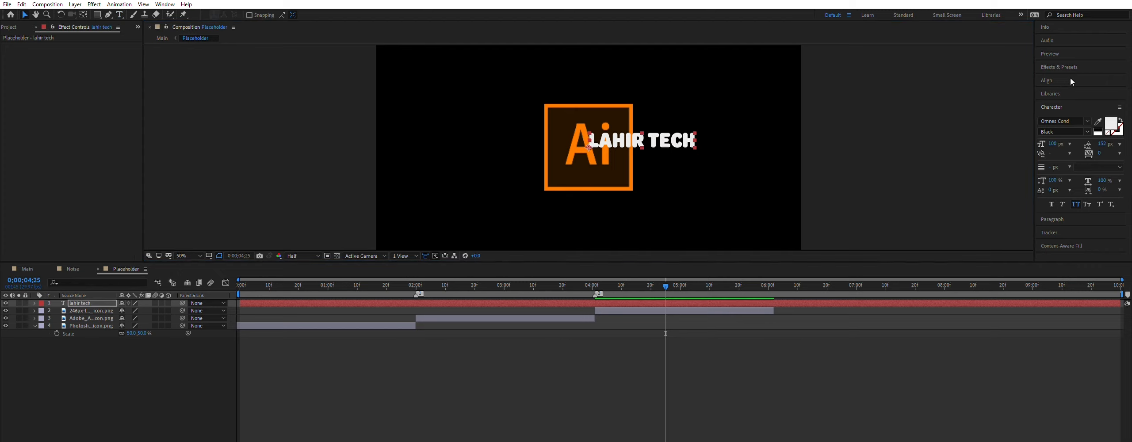
Align the text layer to the horizontal and vertical centre of the Placeholder composition, then deselect it.
{"action": "left_click", "coordinate": [1048, 80]}
{"action": "left_click", "coordinate": [1058, 103]}
{"action": "left_click", "coordinate": [1105, 102]}
{"action": "left_click", "coordinate": [619, 343]}
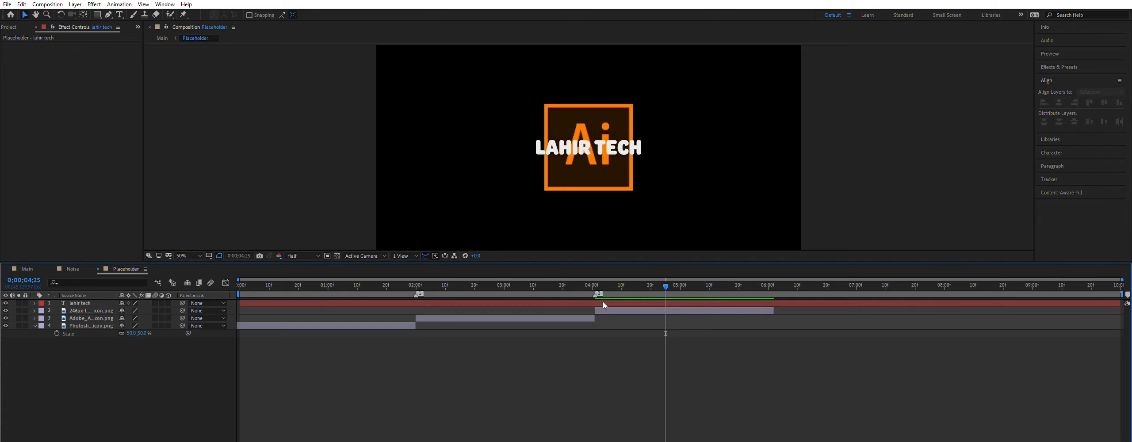